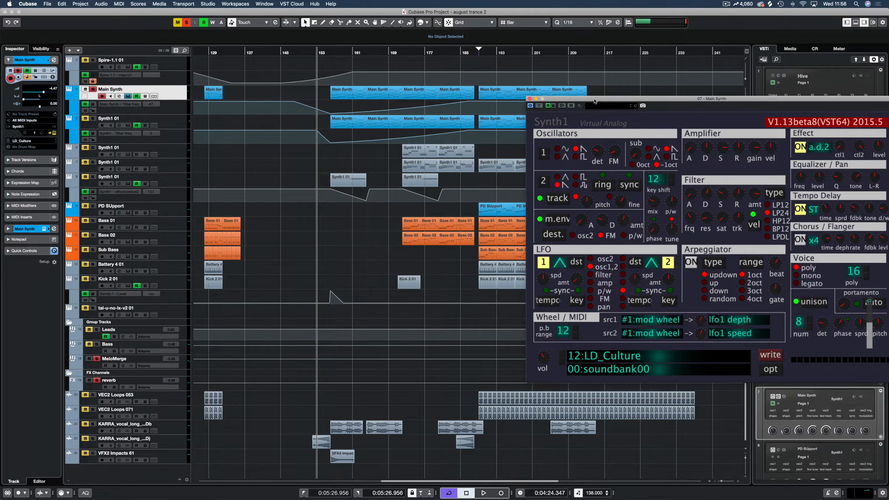
Look over the Main Synth track's LD_Culture patch in the Synth1 editor and close the editor
drag(594, 101, 606, 90)
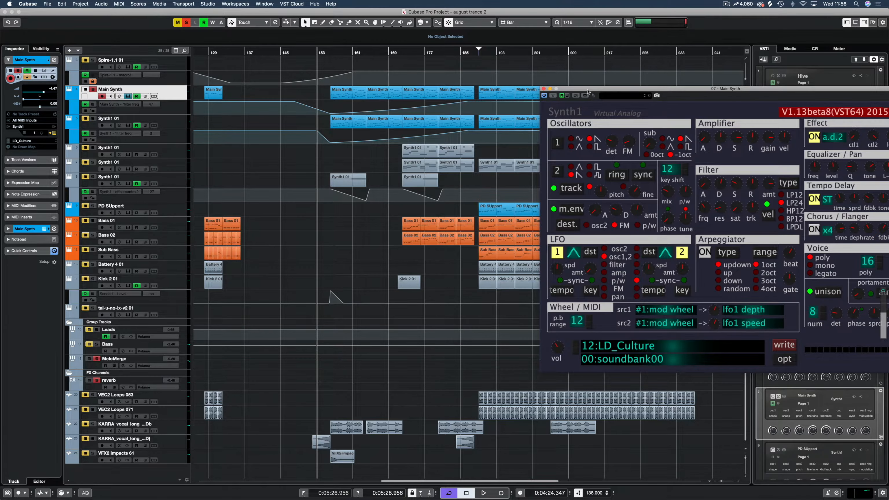
drag(588, 92, 512, 88)
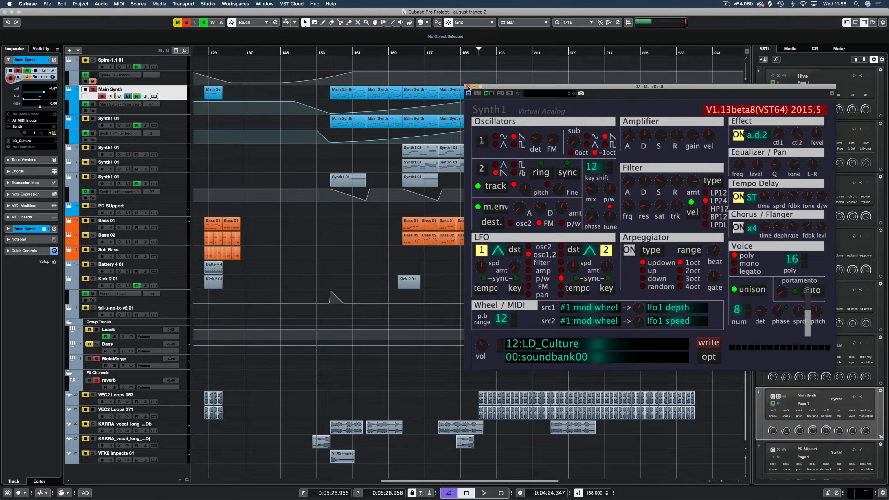
click(469, 87)
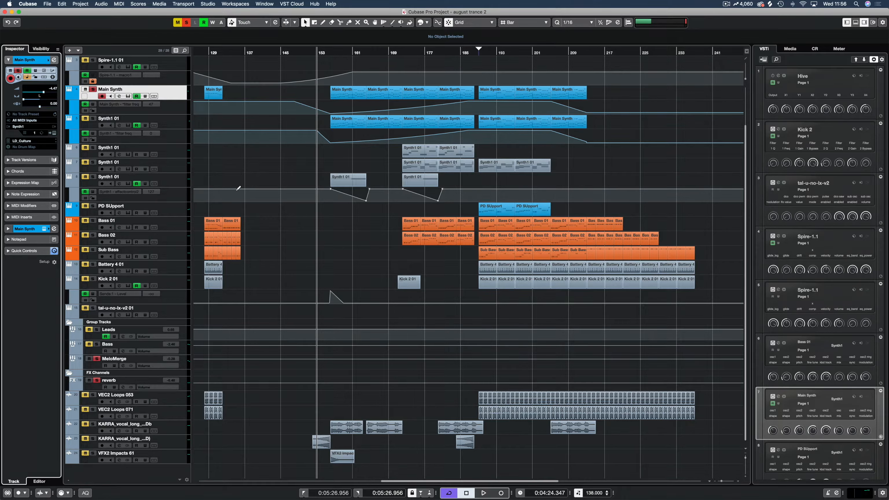
Reopen the Synth1 editor of the Main Synth track and examine its unison settings
click(172, 226)
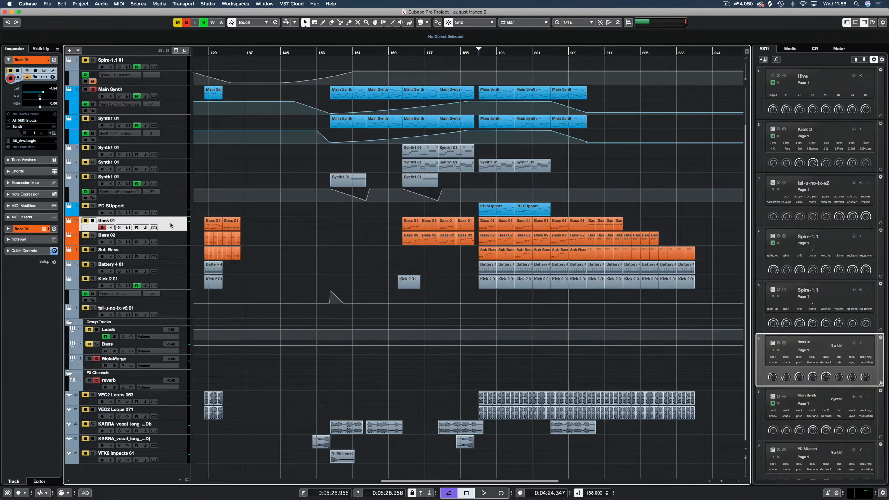
click(180, 93)
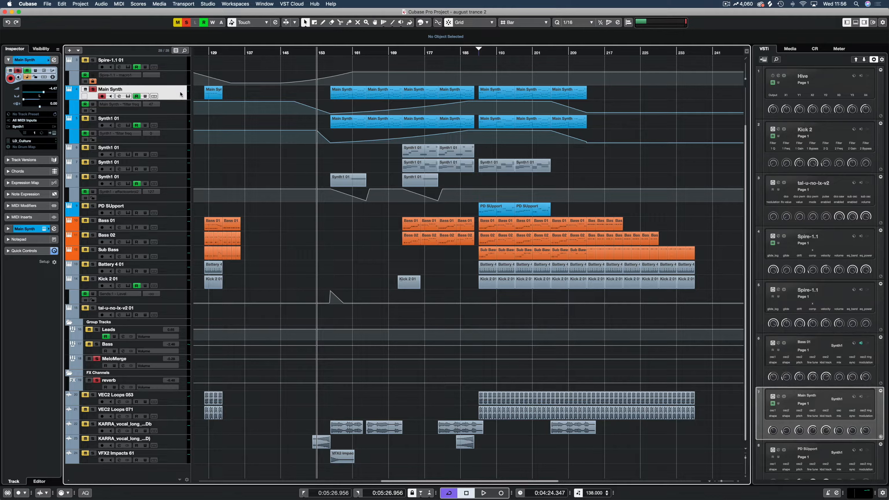
click(44, 228)
drag(548, 88, 353, 80)
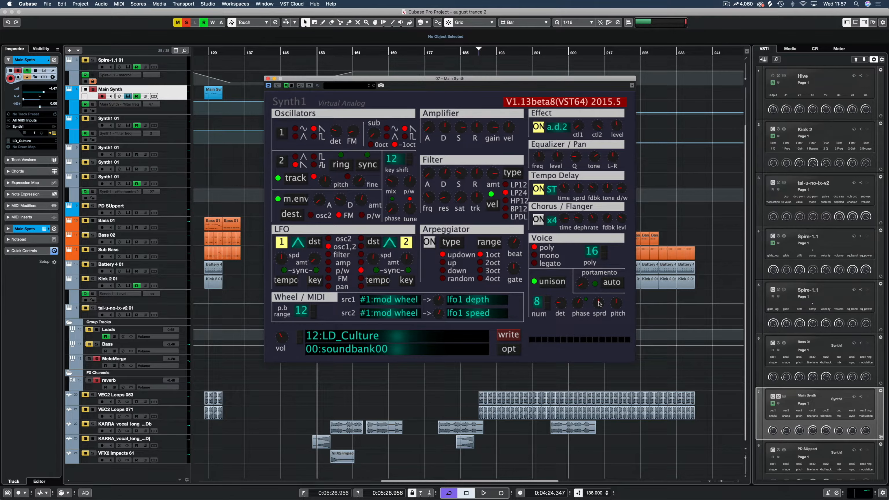
Switch to Chrome to read the Synth1 manual's Unison spread entry, return to Cubase and close the Synth1 editor
key(super+Tab)
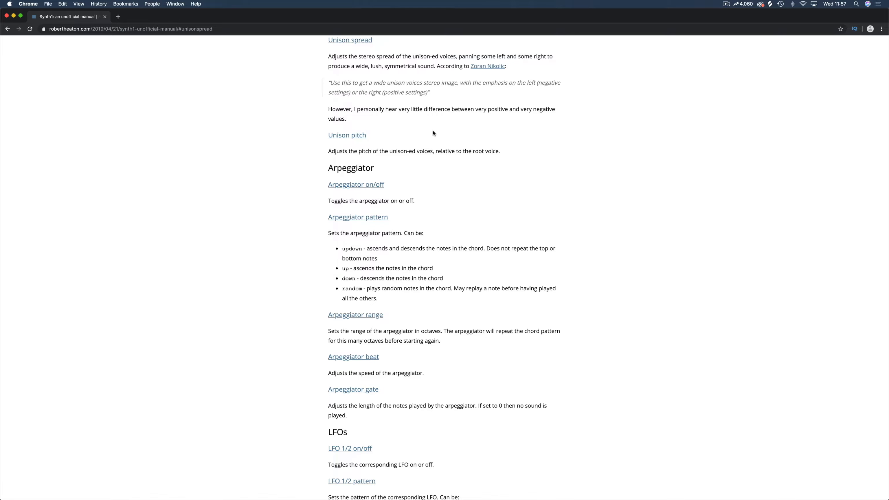
key(super+Tab)
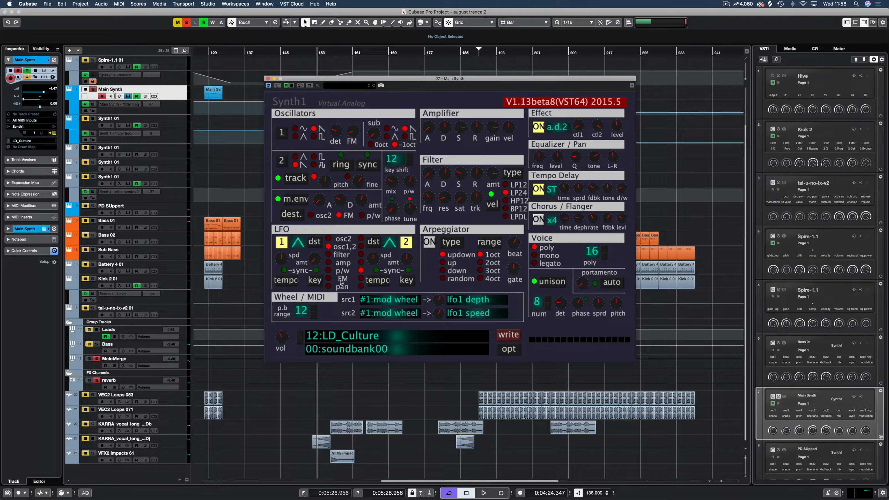
click(269, 79)
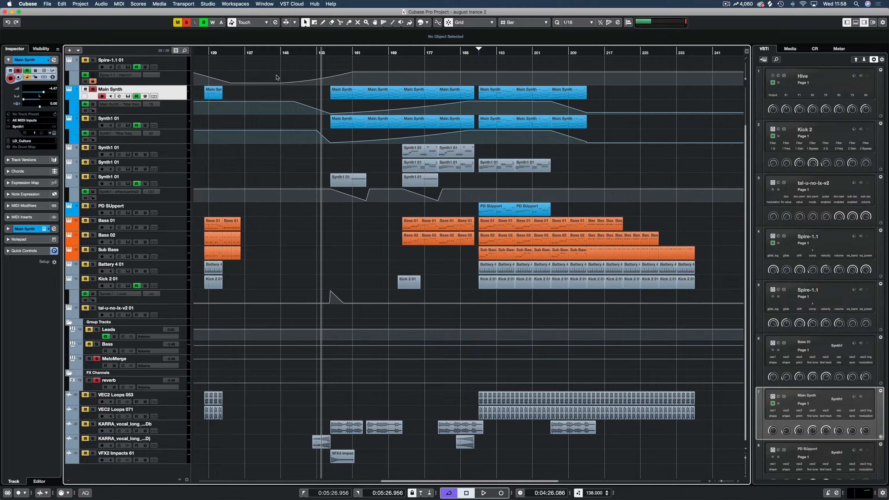
Unsolo the Main Synth track and mute the PD SUpport track while playing back the arrangement
click(93, 90)
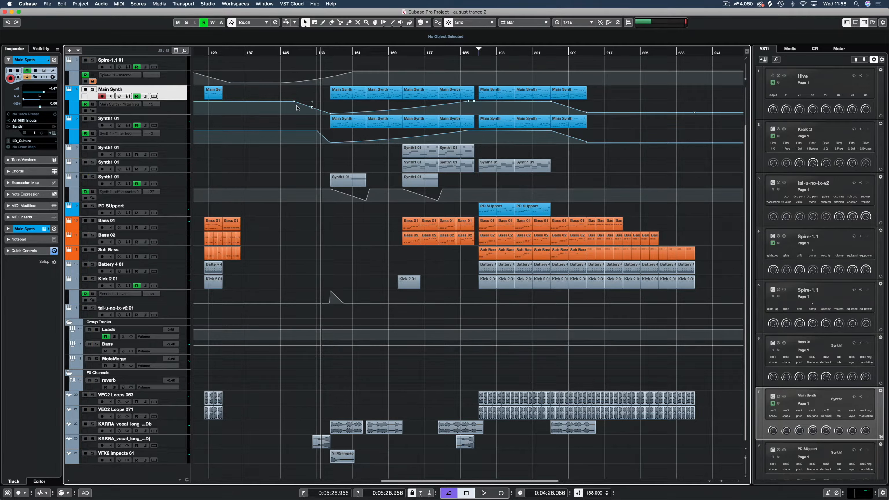
key(space)
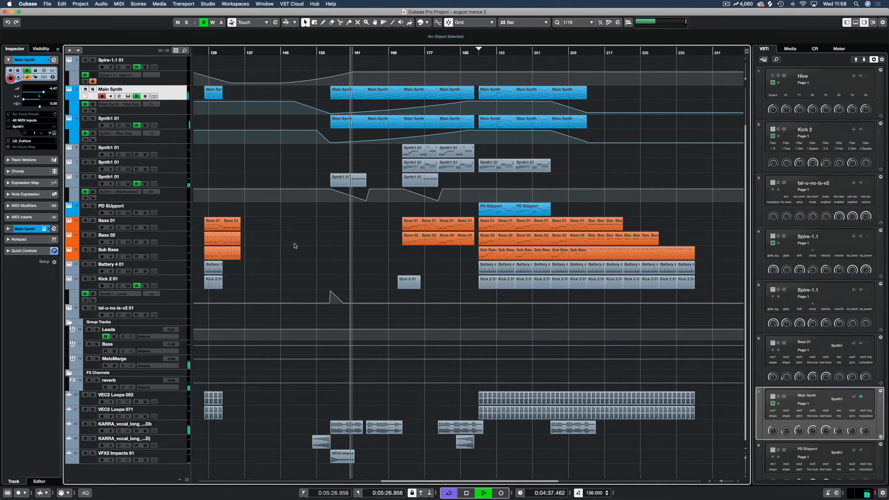
click(85, 206)
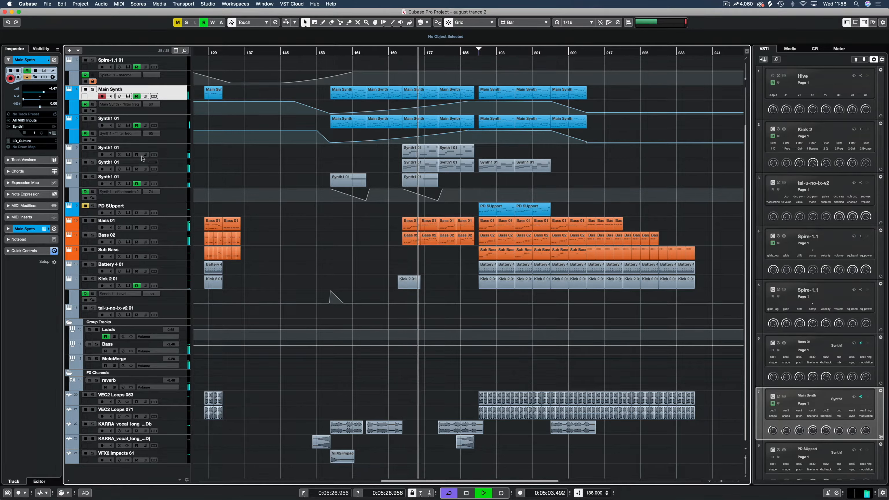
Rename the upper grey Synth1 01 track to Sub Bass and apply that name to its events as well
click(114, 150)
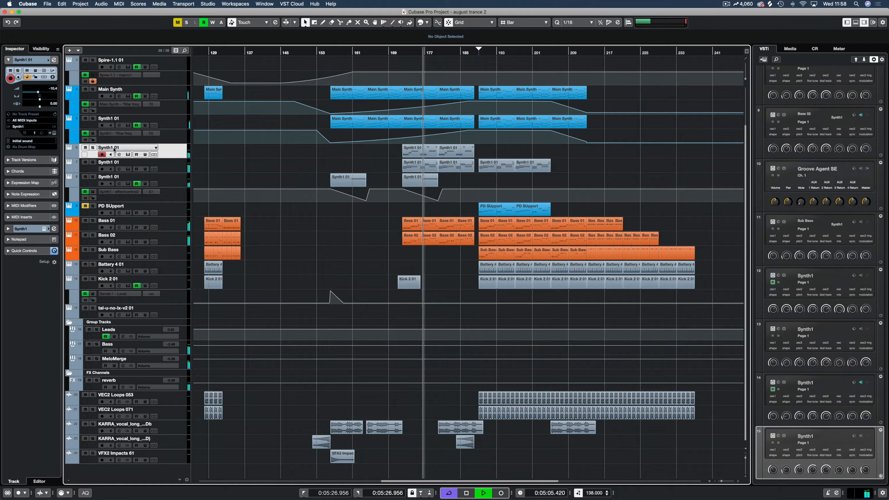
double_click(113, 148)
text(Sub Bass)
key(Return)
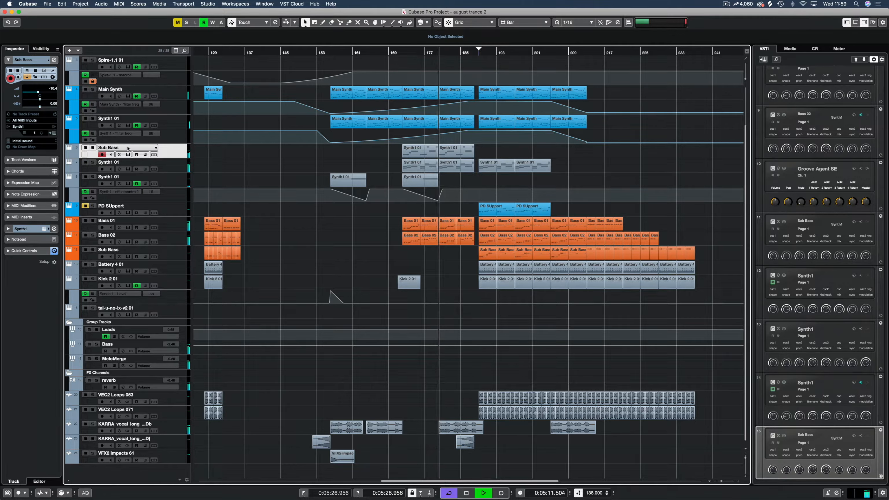
double_click(108, 147)
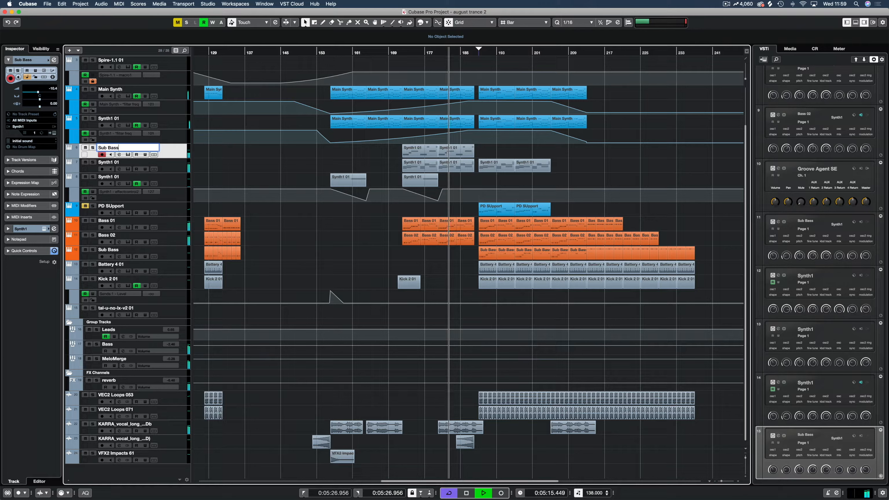
key(shift+Return)
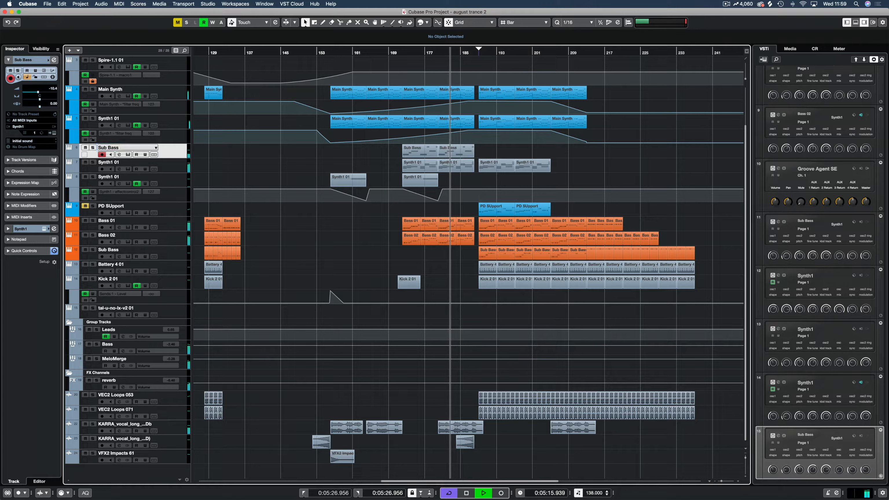
Color the newly renamed Sub Bass track orange and move it directly above the Bass 01 track
right_click(77, 151)
click(73, 152)
super+click(73, 152)
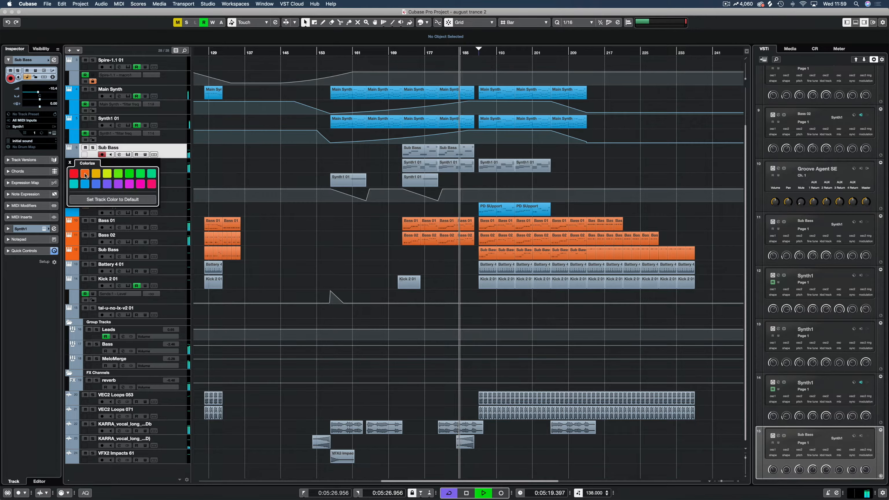
click(86, 176)
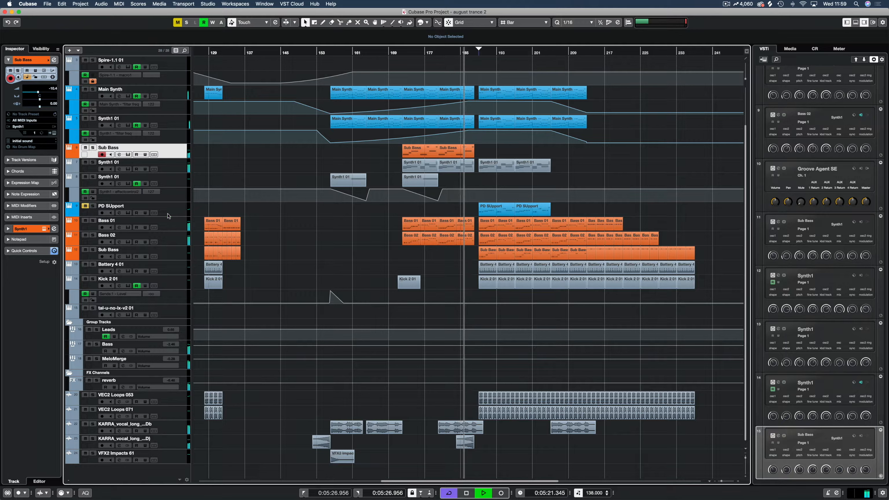
drag(167, 214, 168, 215)
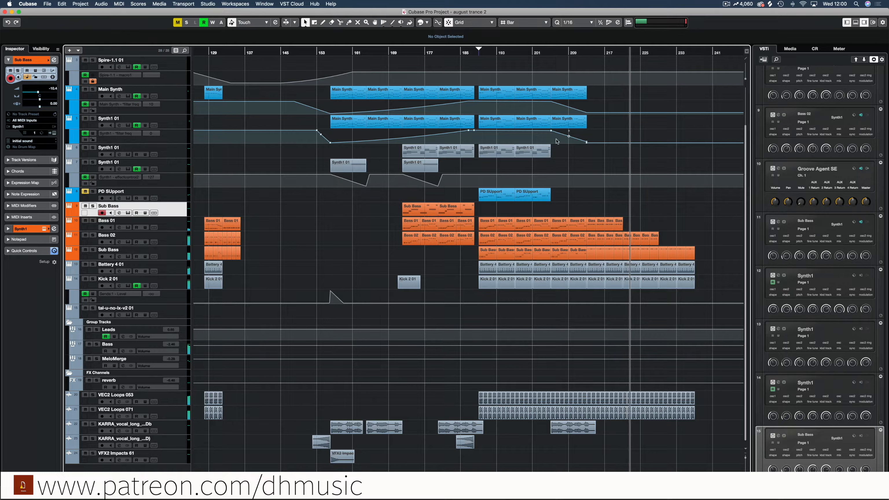
Place the playback cursor at bar 155 and solo the Main Synth track and the blue Synth1 01 track
click(330, 52)
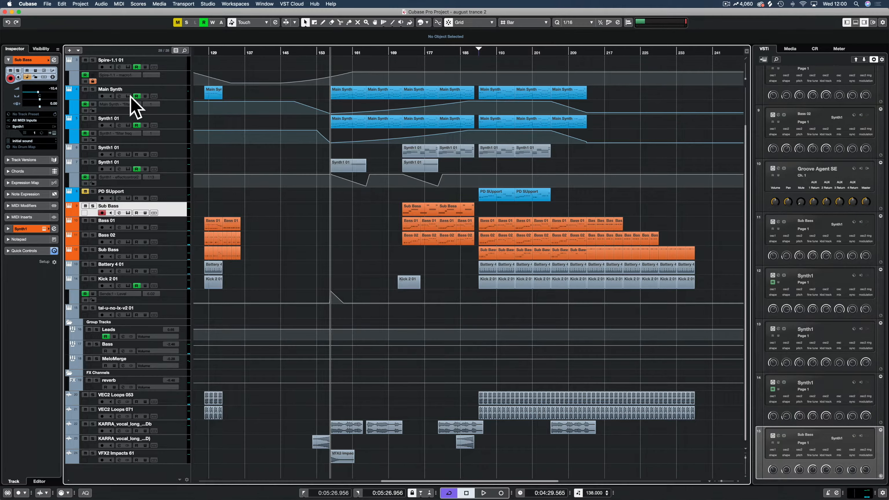
click(93, 89)
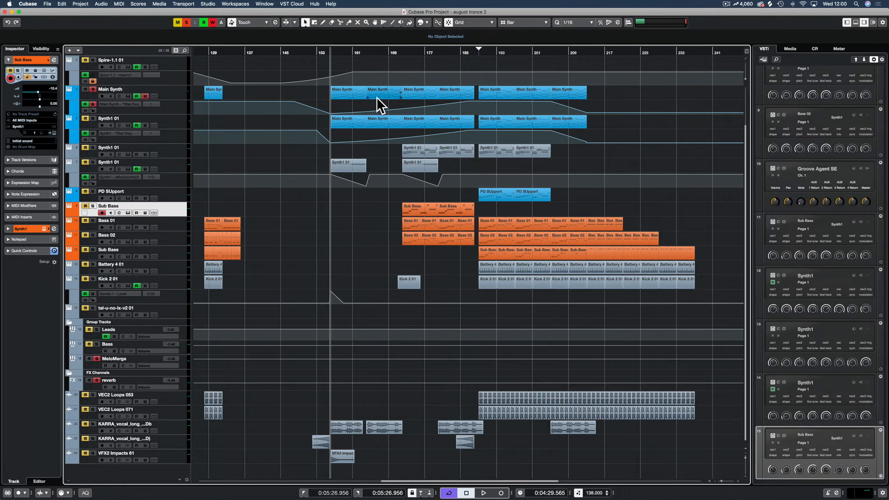
click(93, 119)
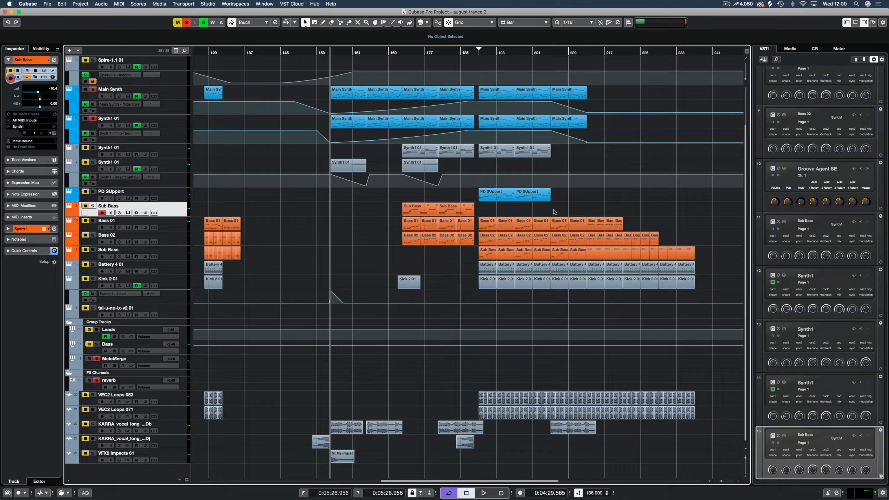
Examine the oscillator settings of the Main Synth track in its Synth1 editor and close the editor
click(171, 97)
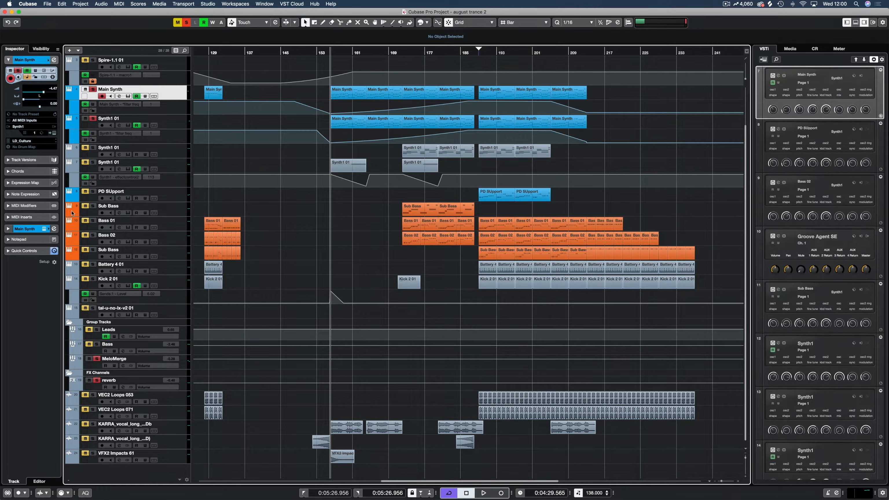
click(44, 228)
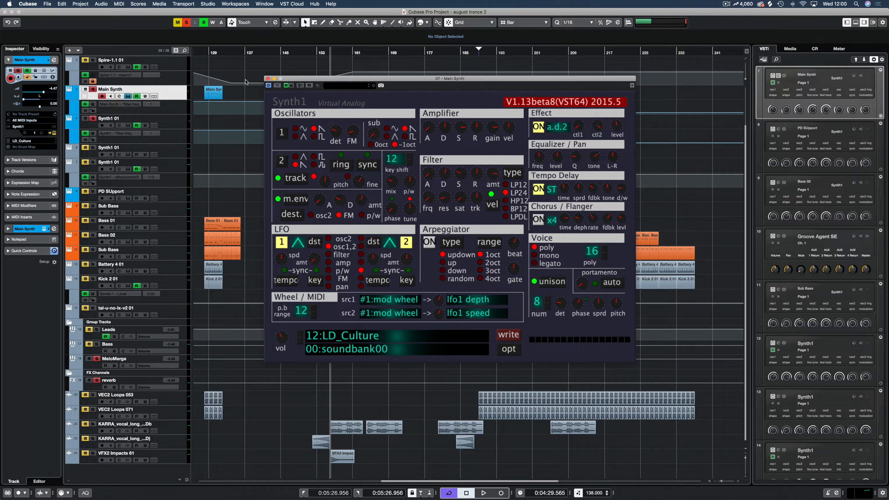
drag(339, 79, 383, 82)
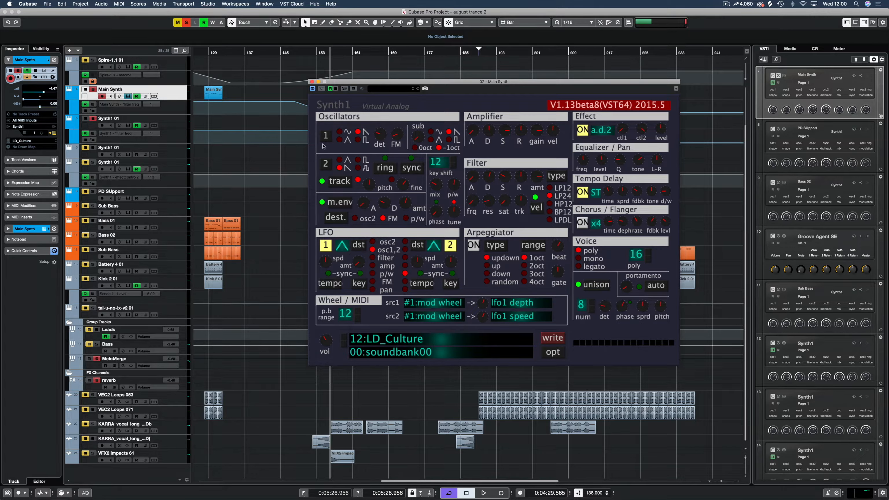
click(312, 82)
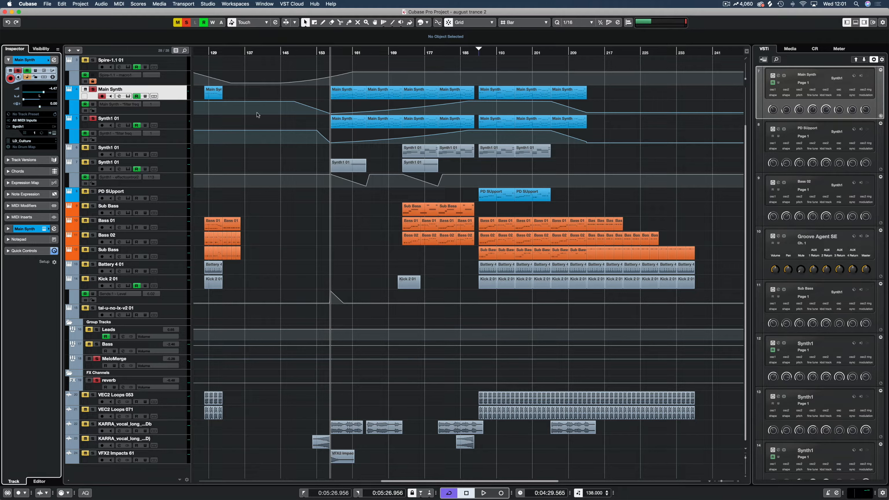
Play the two soloed synth tracks briefly and check the Tempo Delay settings in the Main Synth's Synth1 editor
key(space)
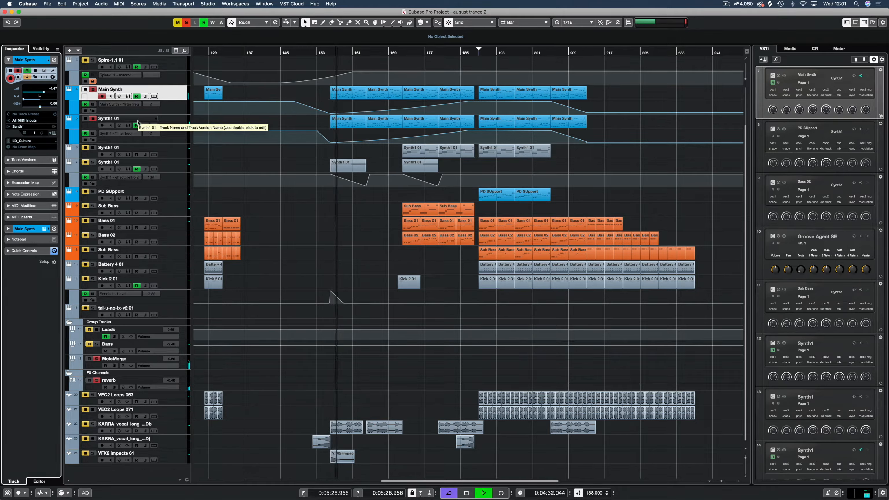
key(space)
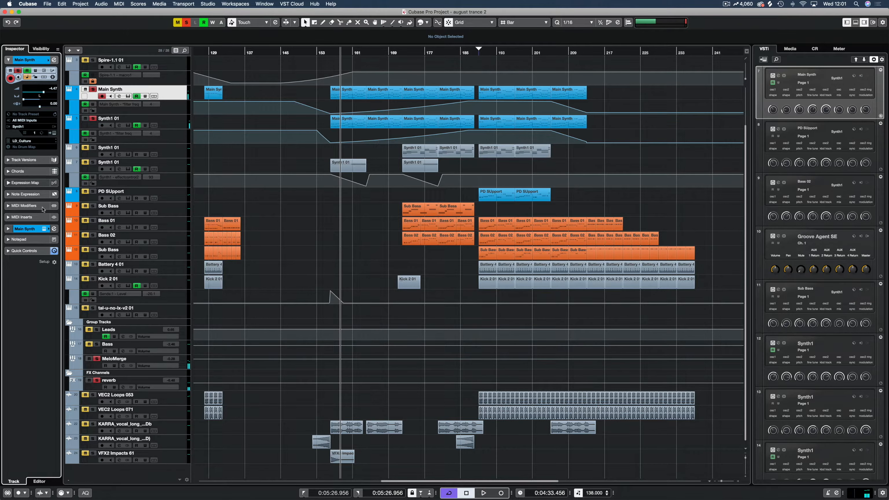
click(44, 228)
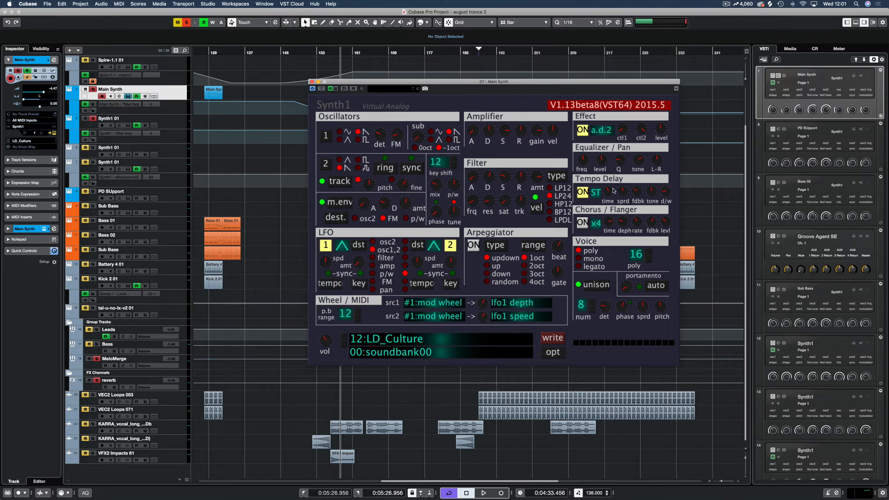
click(312, 82)
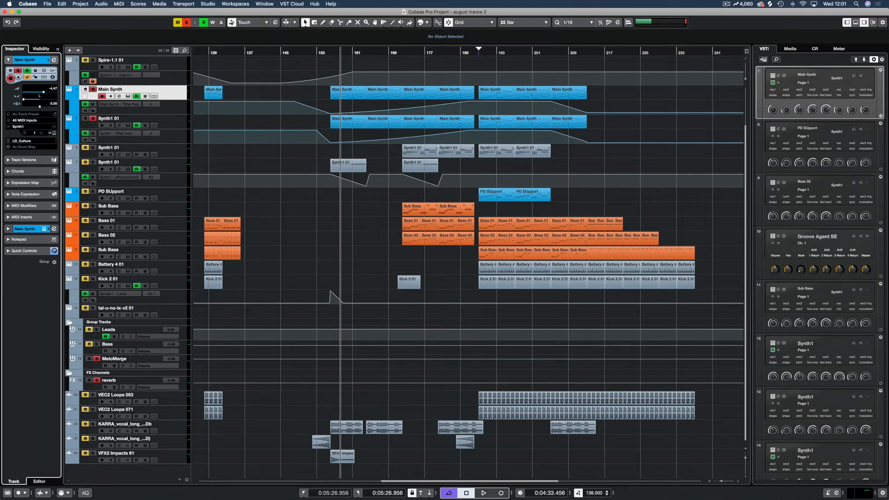
Open the MixConsole and inspect the FabFilter Pro-Q 3 curve on the reverb channel
key(F3)
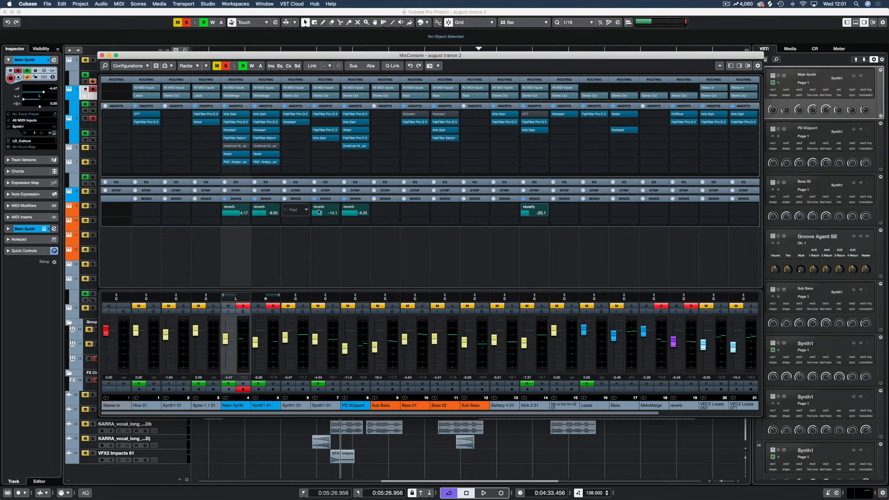
click(684, 123)
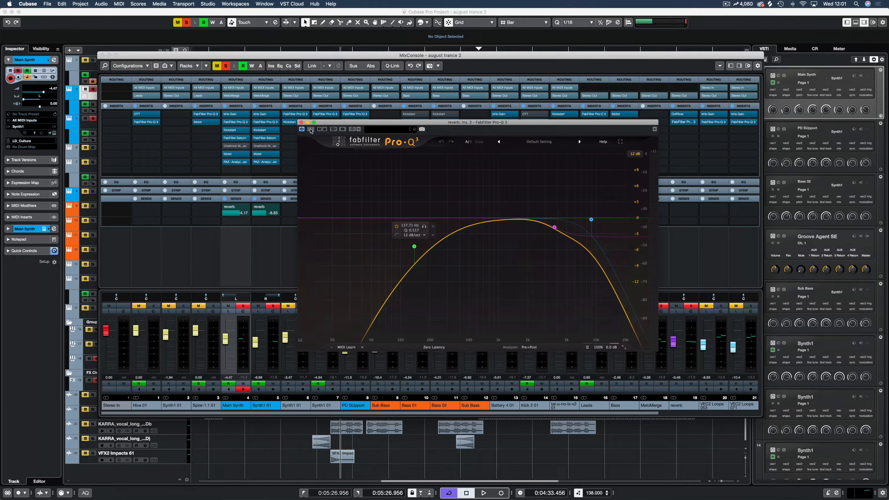
click(301, 123)
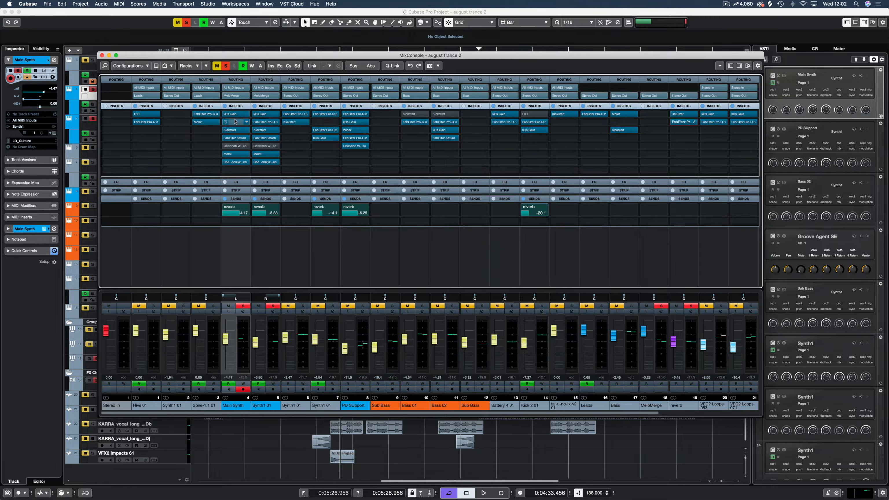
Examine the Main Synth's FabFilter Pro-Q 3 bands and spectrum during a short playback, including the high-frequency boost, and close the editor
double_click(235, 122)
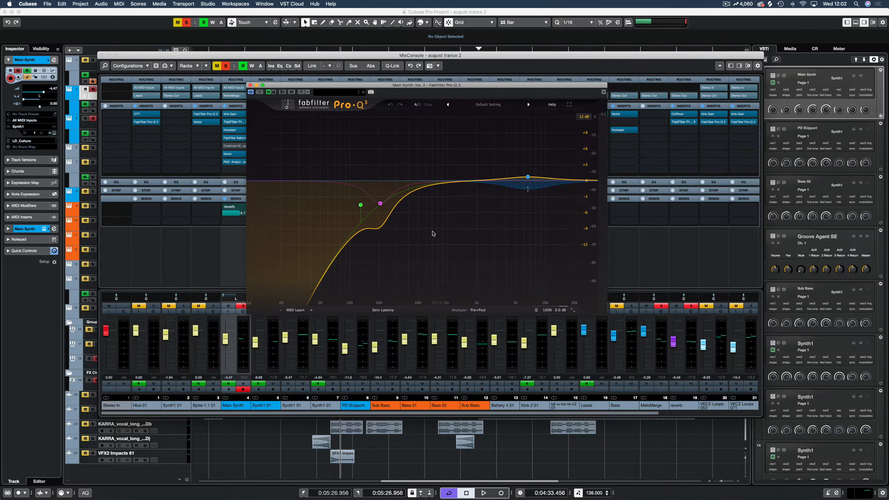
mouse_move(364, 204)
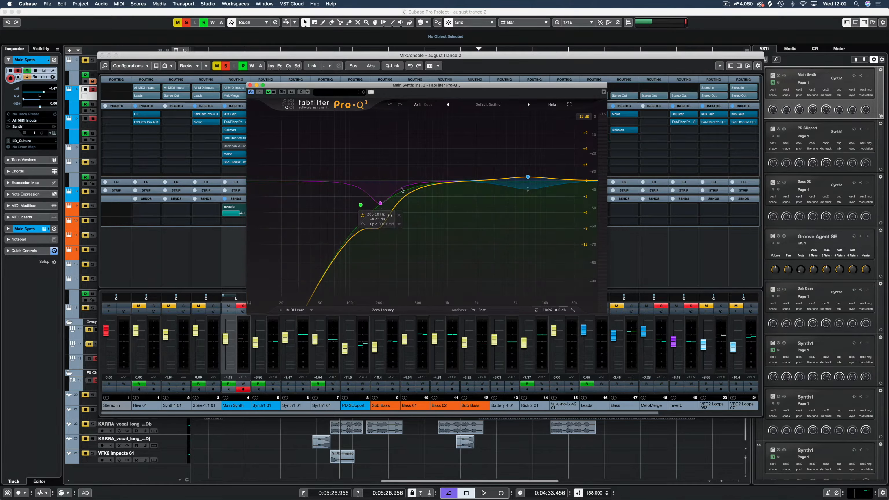
key(space)
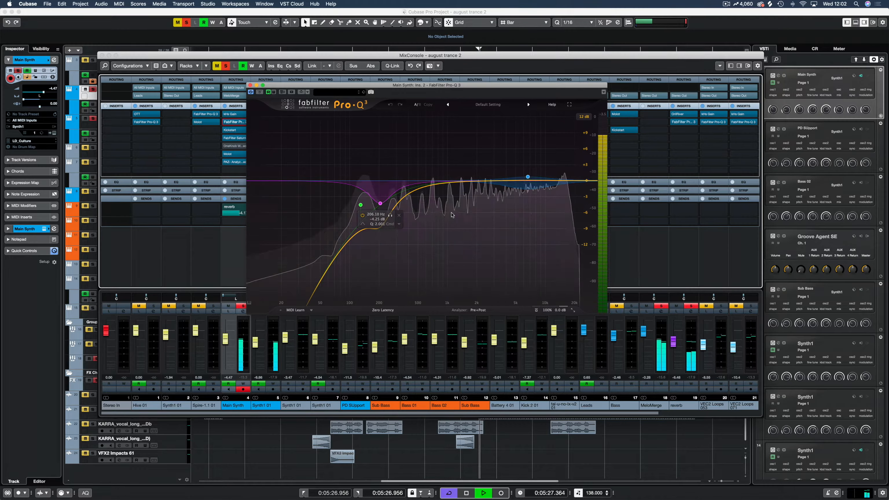
mouse_move(508, 195)
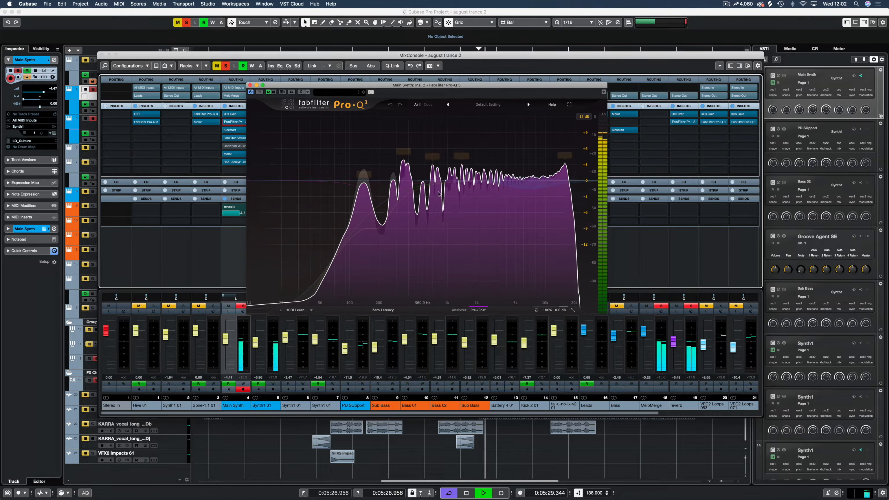
key(space)
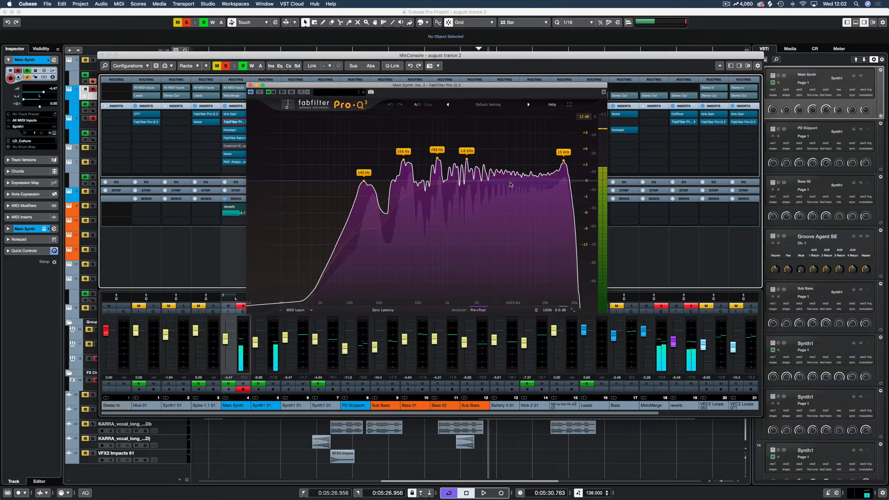
click(528, 177)
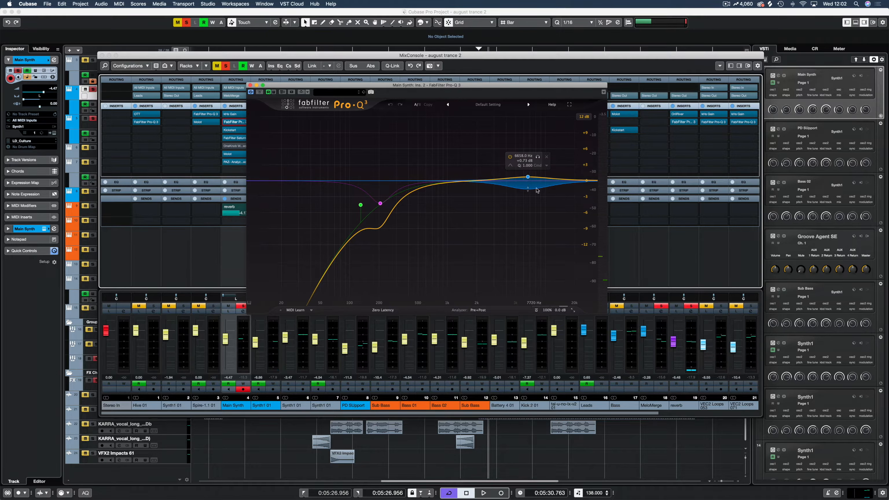
click(250, 86)
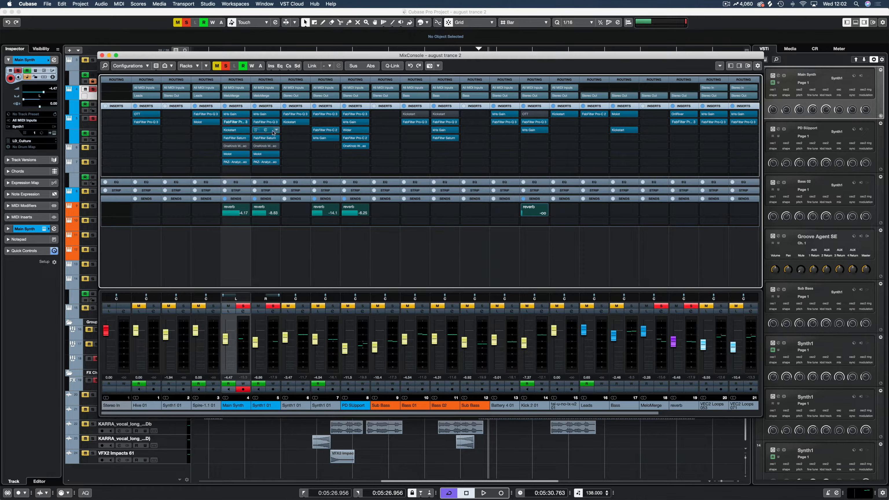
Check the Kickstart settings on the Main Synth channel and look through the mixer channels as far as Stereo Out
click(235, 132)
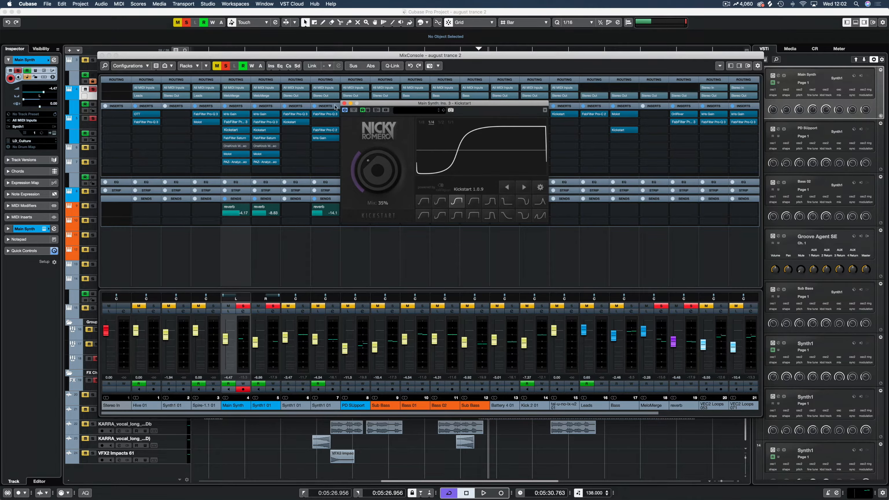
click(344, 104)
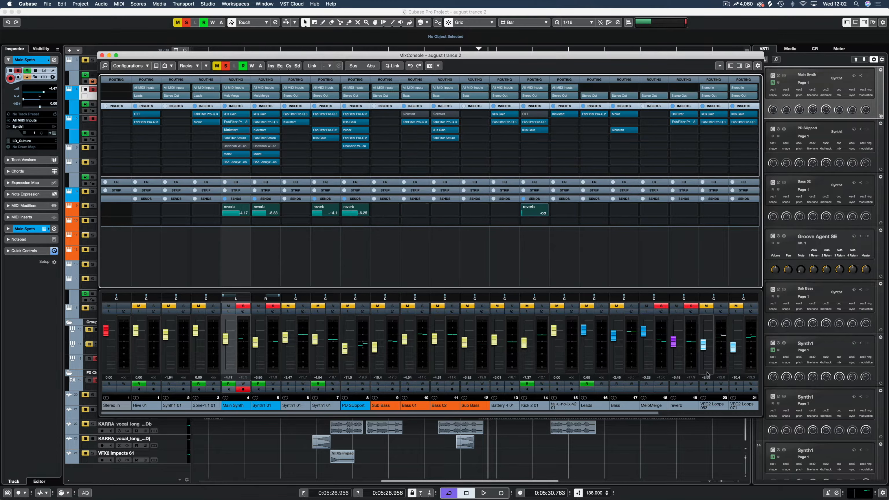
drag(623, 413, 737, 413)
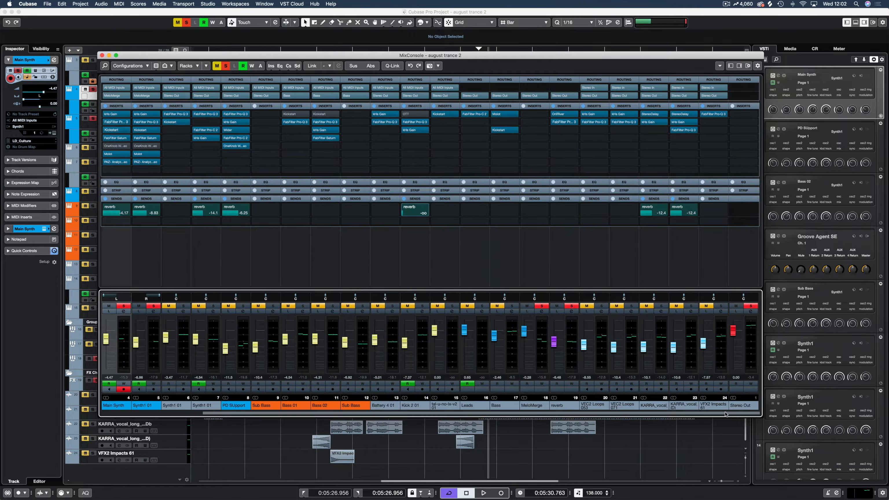
drag(724, 415, 616, 414)
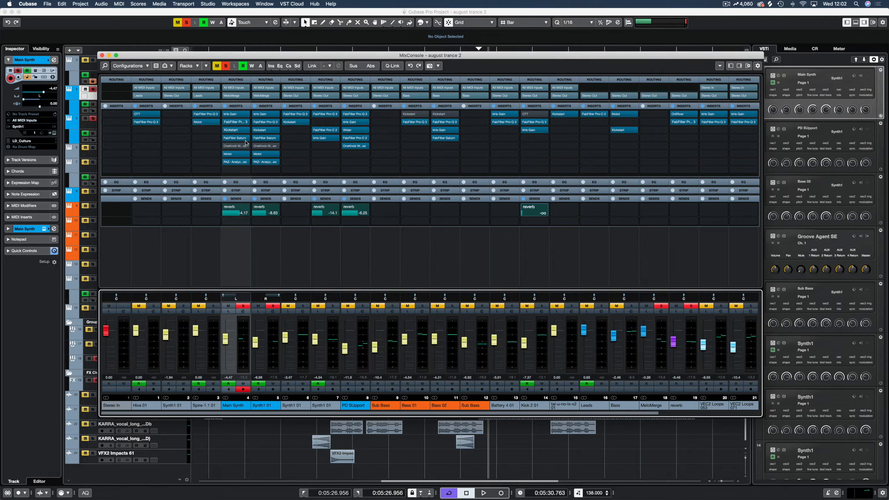
Play the Main Synth without the soloed Synth1 01 layer, comparing its FabFilter Saturn bypassed and active, and close the Saturn editor
click(234, 138)
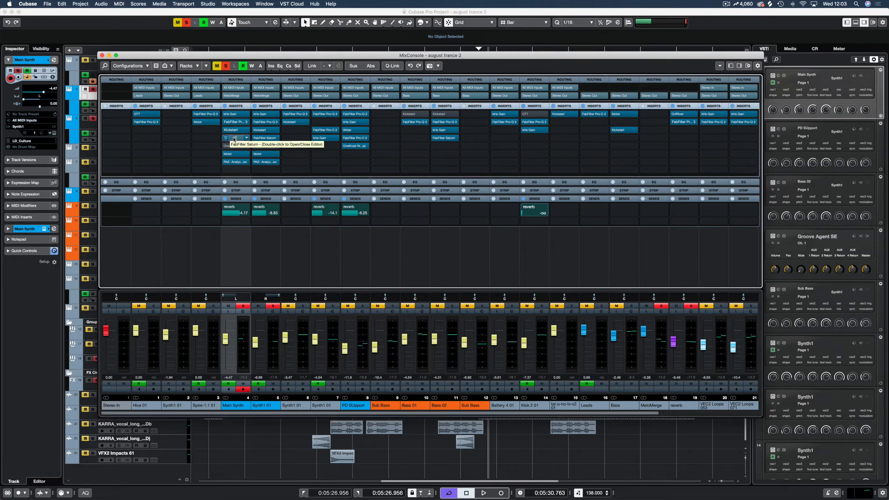
click(236, 139)
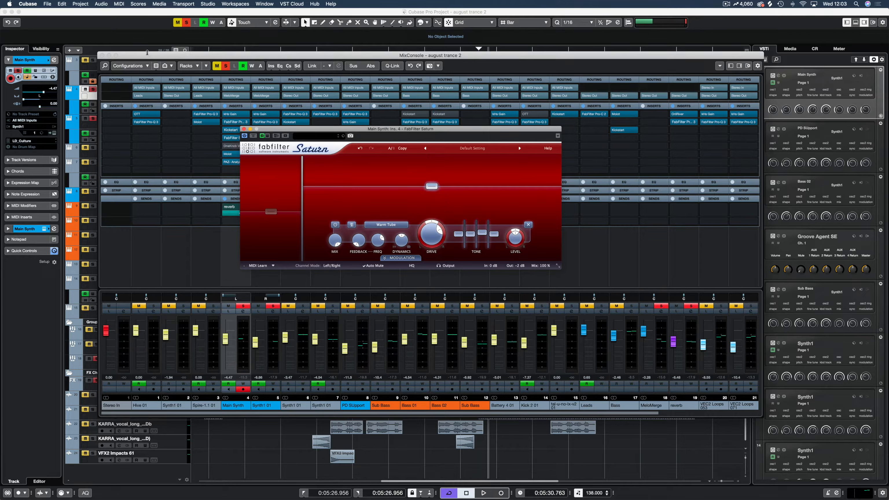
drag(147, 55, 229, 55)
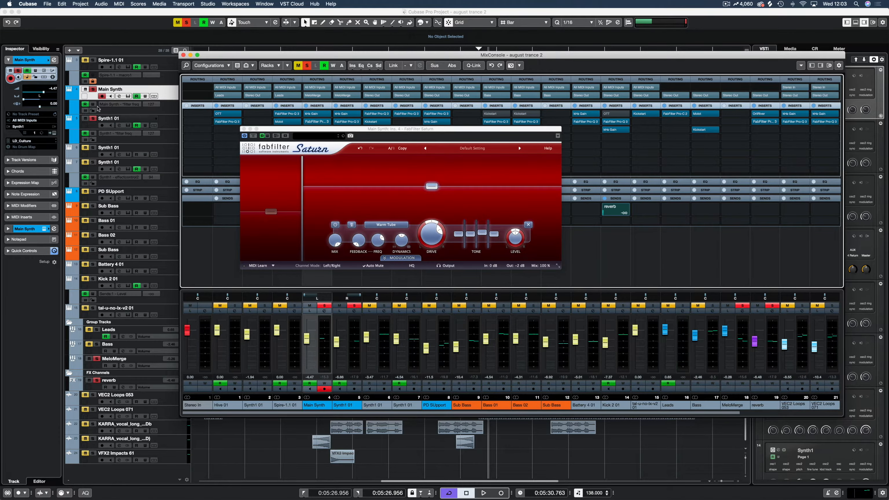
click(93, 120)
key(space)
drag(269, 128, 271, 99)
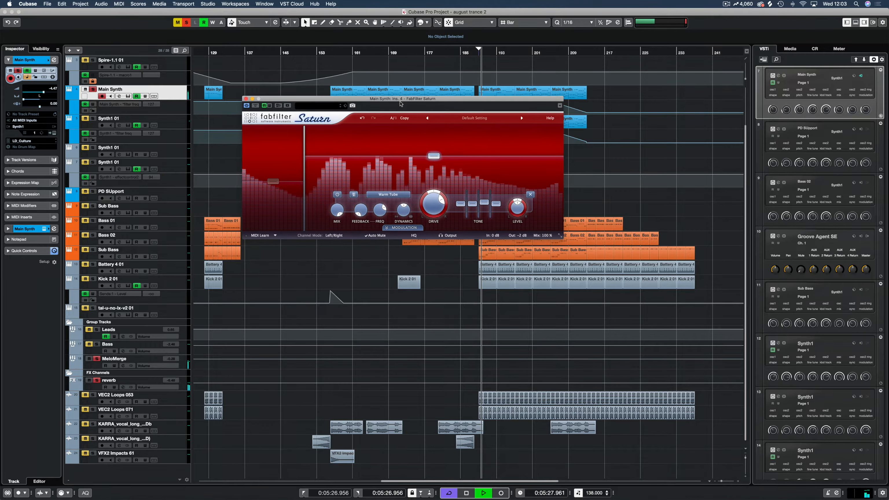
click(256, 105)
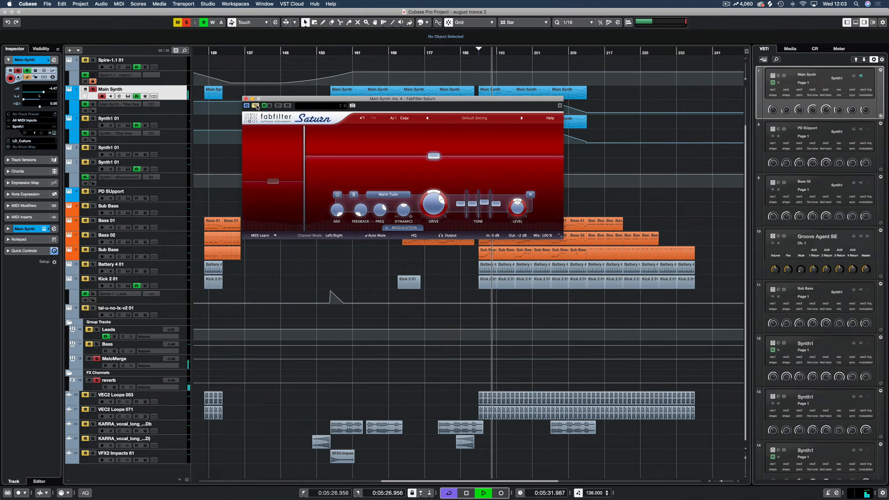
click(255, 106)
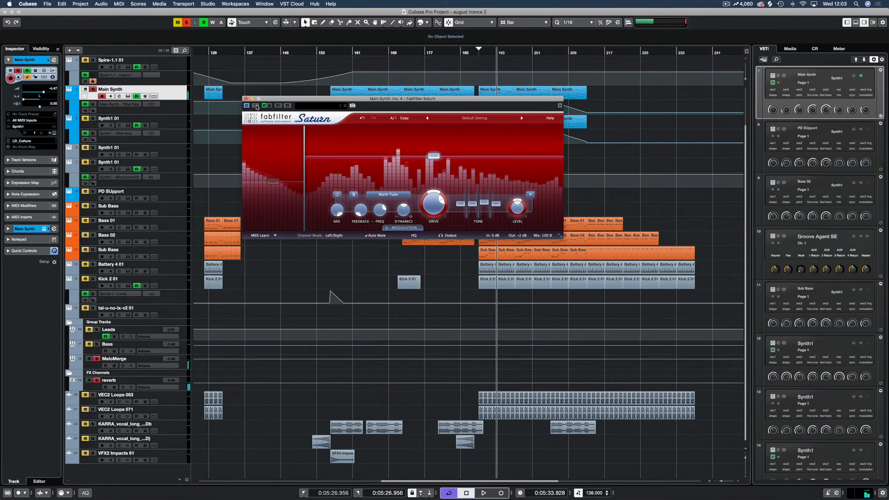
click(244, 99)
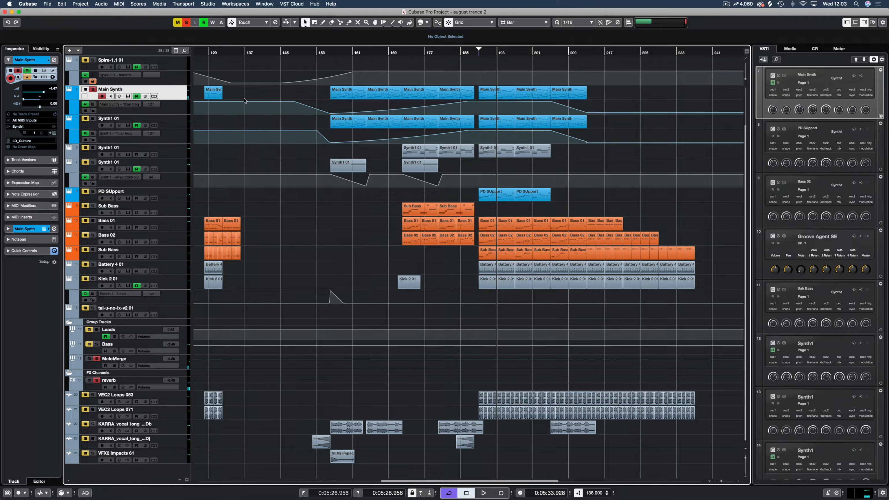
Compare the Main Synth with its Molot compressor bypassed and active during playback, close the Molot editor and stop playback
key(F3)
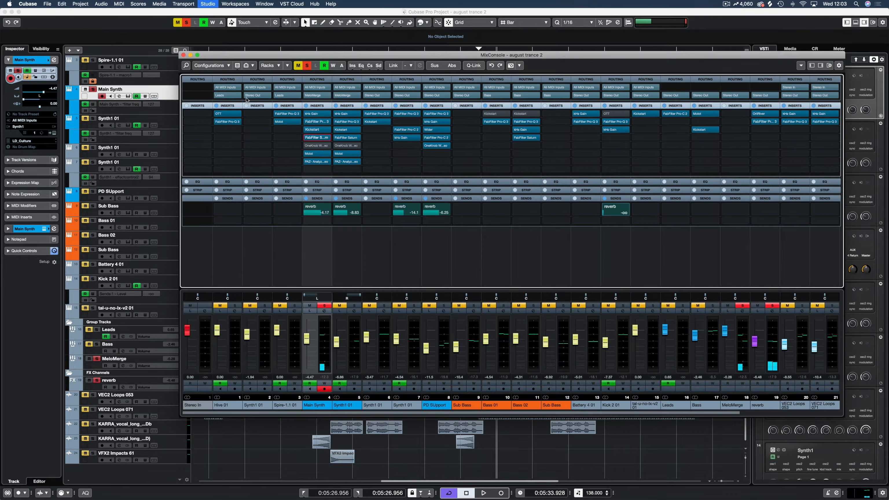
click(317, 154)
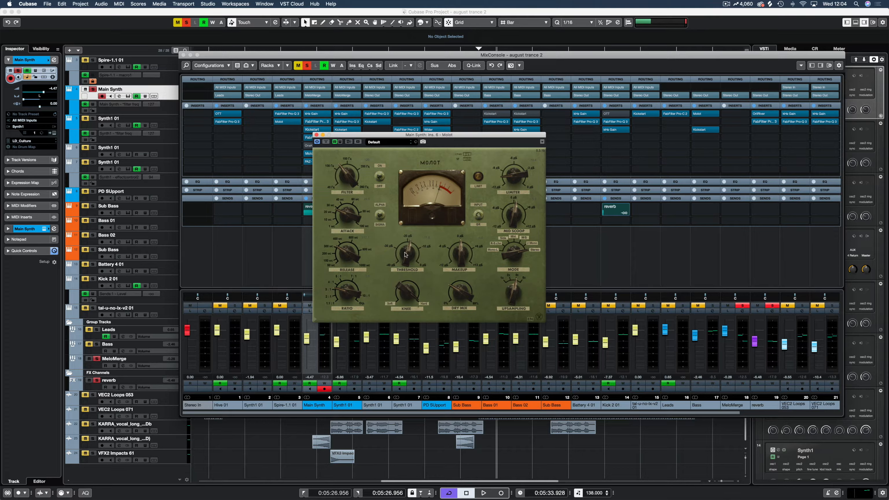
key(space)
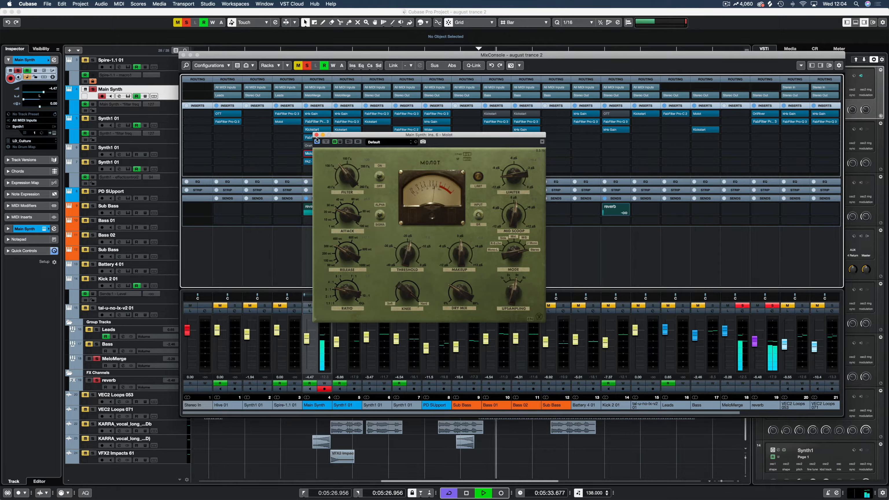
click(326, 143)
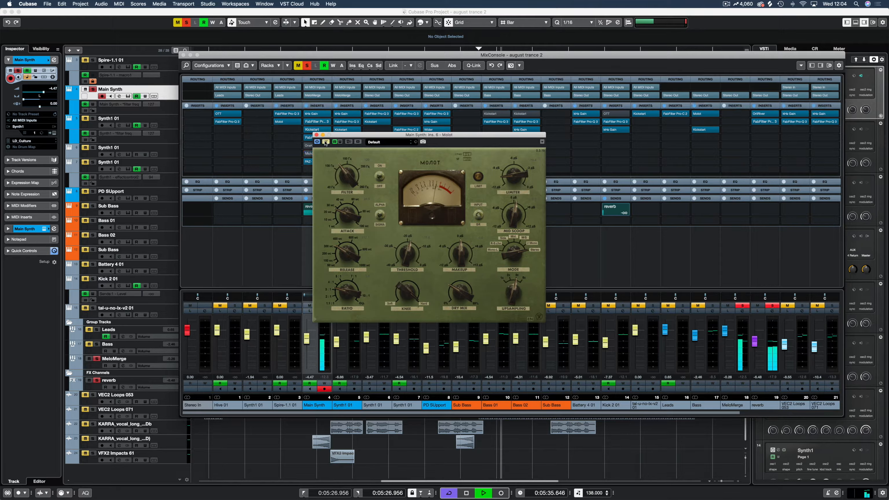
click(326, 142)
click(316, 135)
key(space)
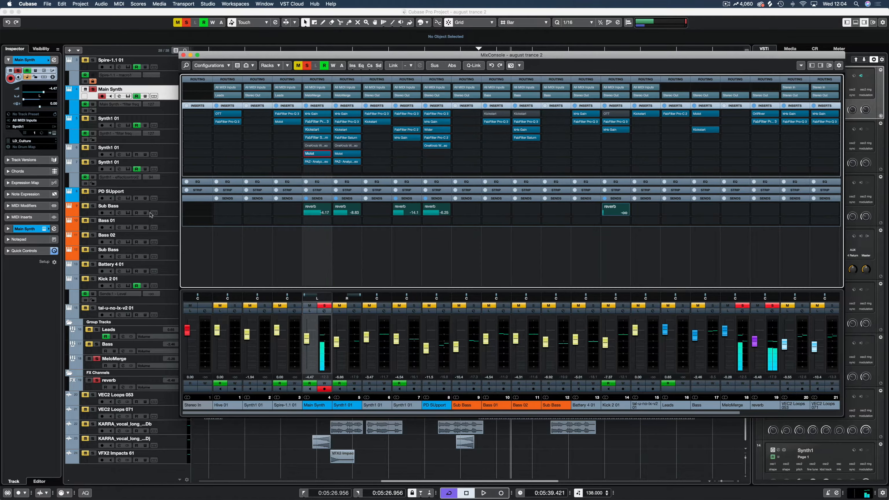
Solo the blue Synth1 01 track alongside the Main Synth, play both briefly and bring the MixConsole back up
key(F3)
click(93, 119)
key(space)
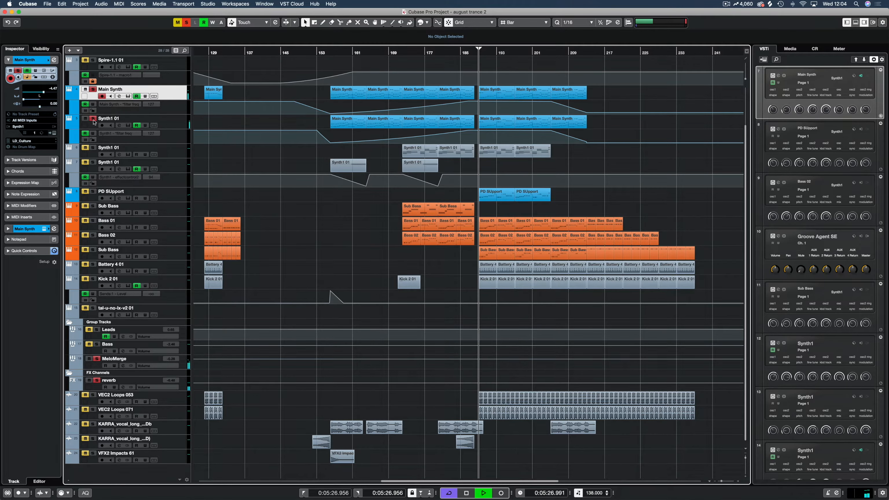
key(F3)
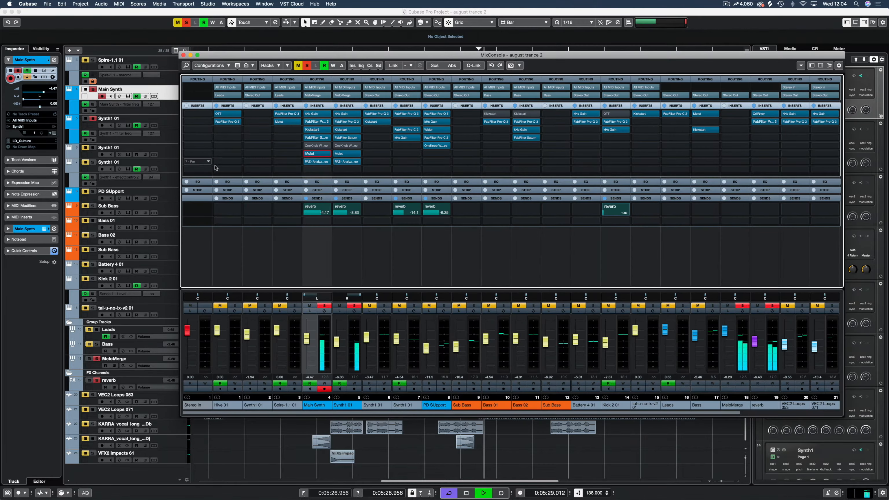
key(space)
Bypass all inserts on the Main Synth and blue Synth1 01 channels, play them, and turn off their reverb sends
click(306, 106)
click(336, 105)
key(space)
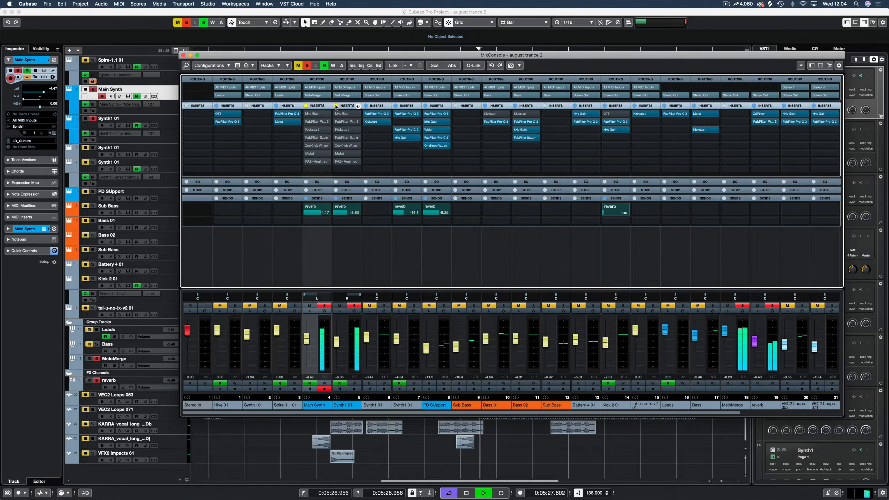
click(307, 206)
click(337, 207)
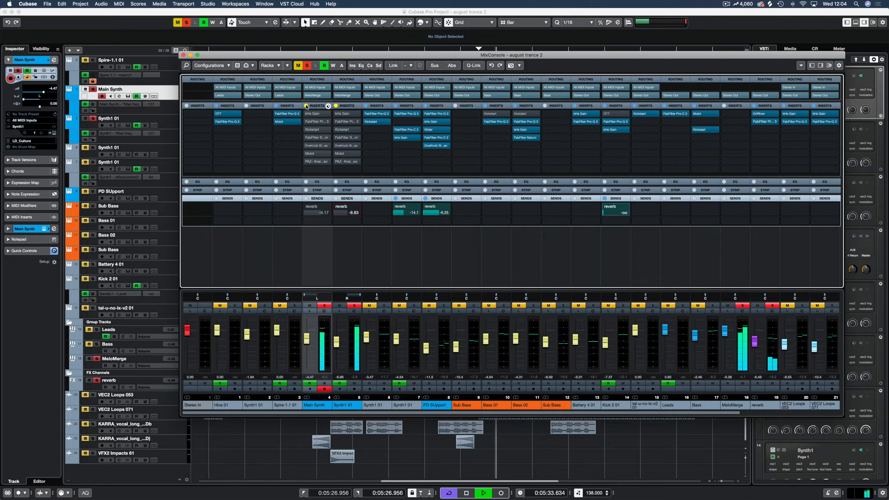
Reactivate the inserts and reverb sends on the Main Synth and blue Synth1 01 channels and stop playback
click(306, 106)
click(336, 105)
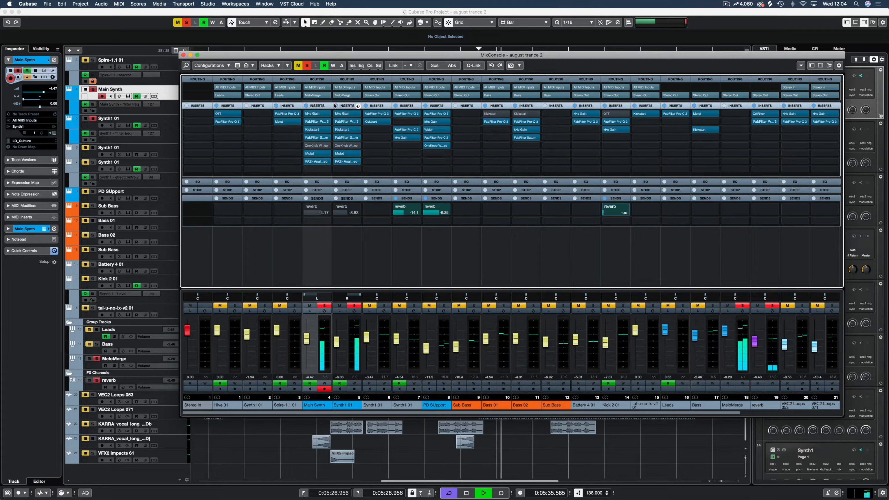
click(307, 206)
click(337, 206)
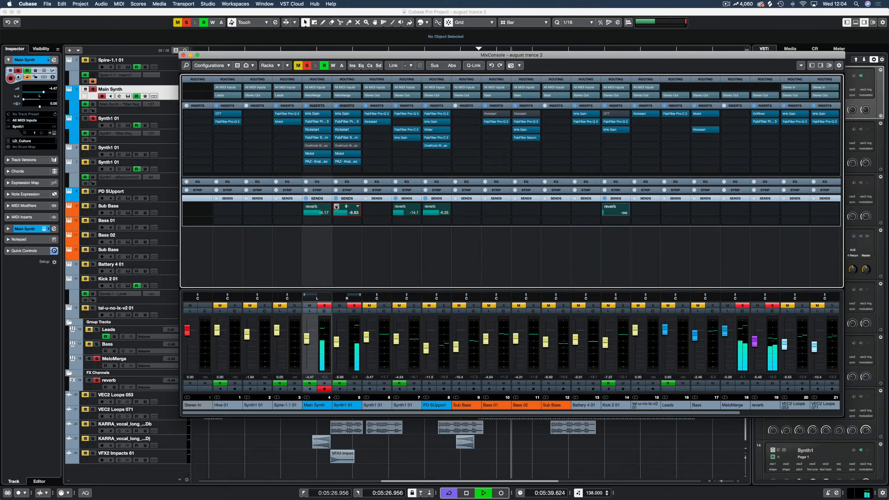
key(space)
Review the Main Synth's Molot compressor settings while both synths play, and close its editor
click(317, 153)
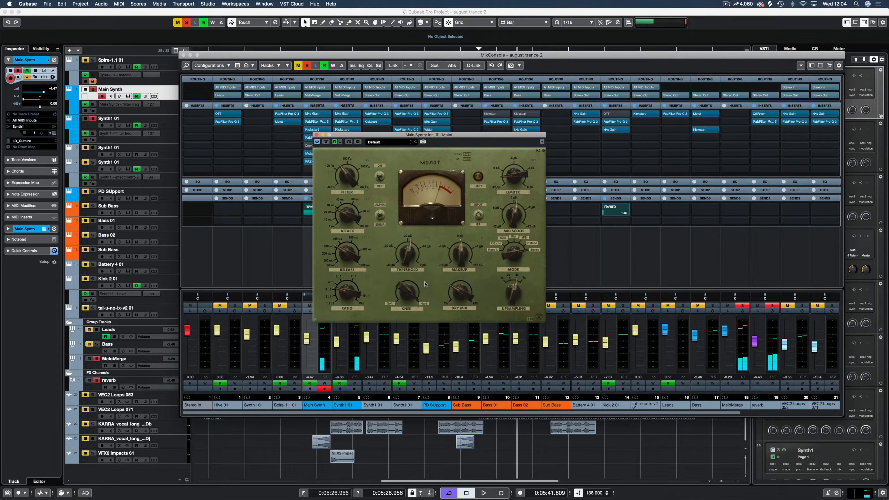
key(space)
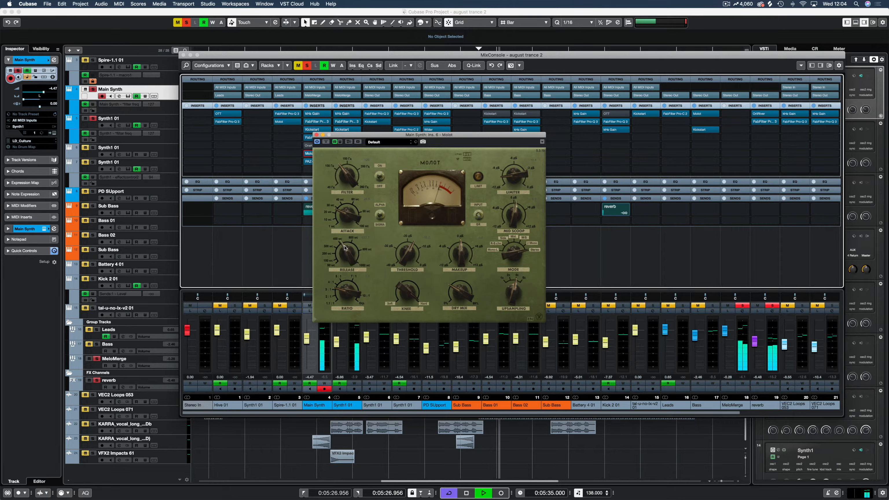
click(316, 135)
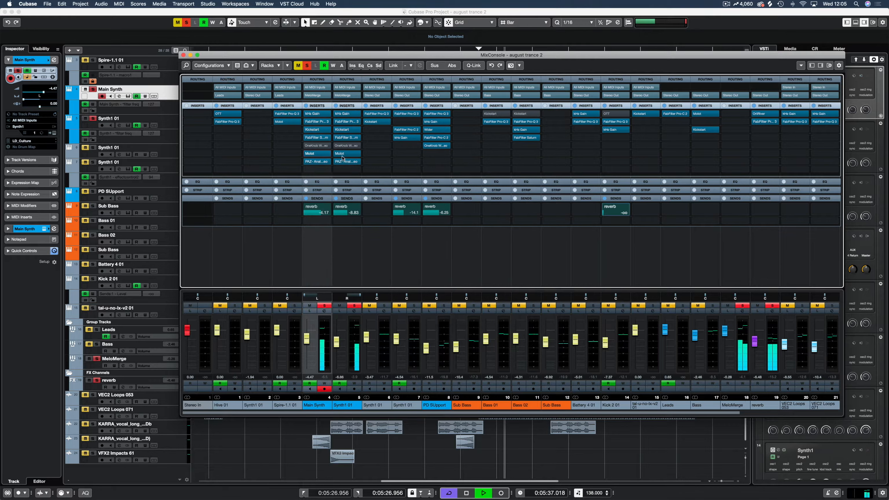
Remove the Molot compressor from the blue Synth1 01 channel by setting its insert slot to No Effect
click(346, 153)
click(331, 87)
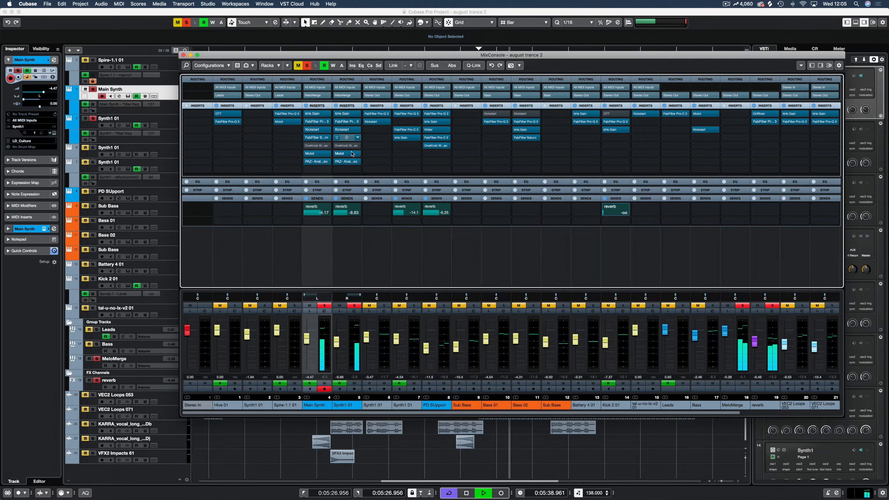
click(357, 153)
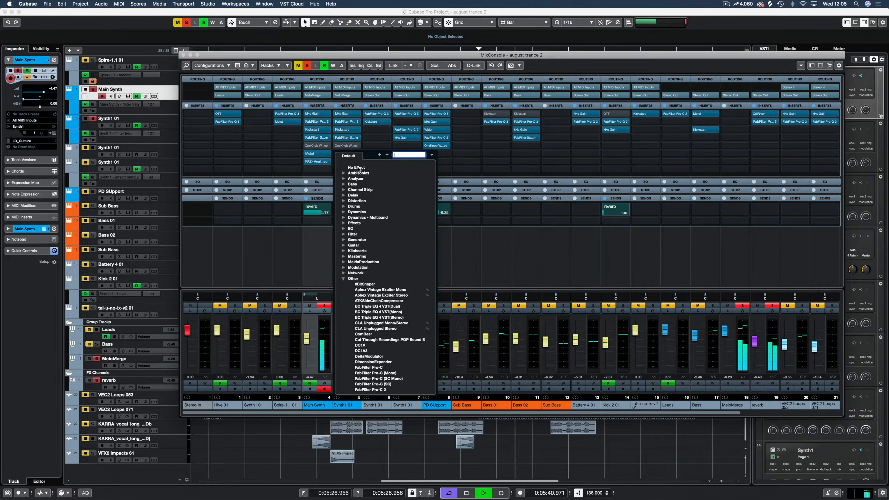
click(356, 167)
click(488, 172)
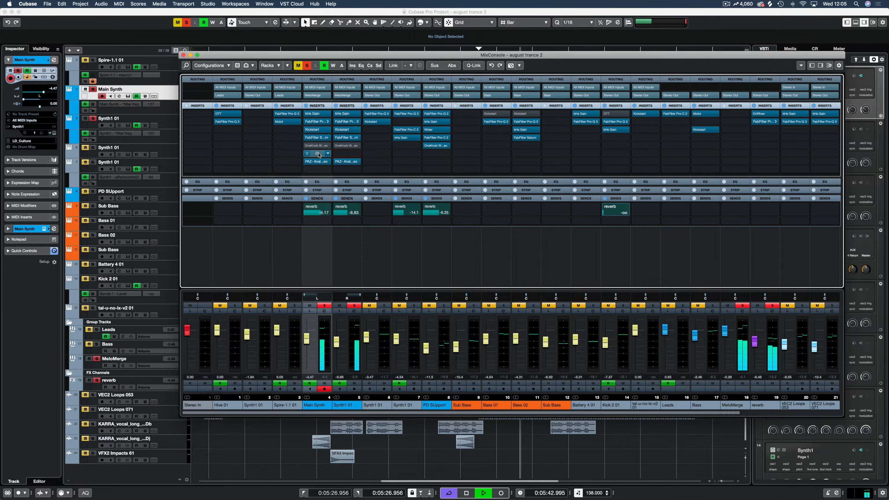
Undo the Molot removal on the blue Synth1 01 channel, unsolo the synths and play back the full mix
key(super+z)
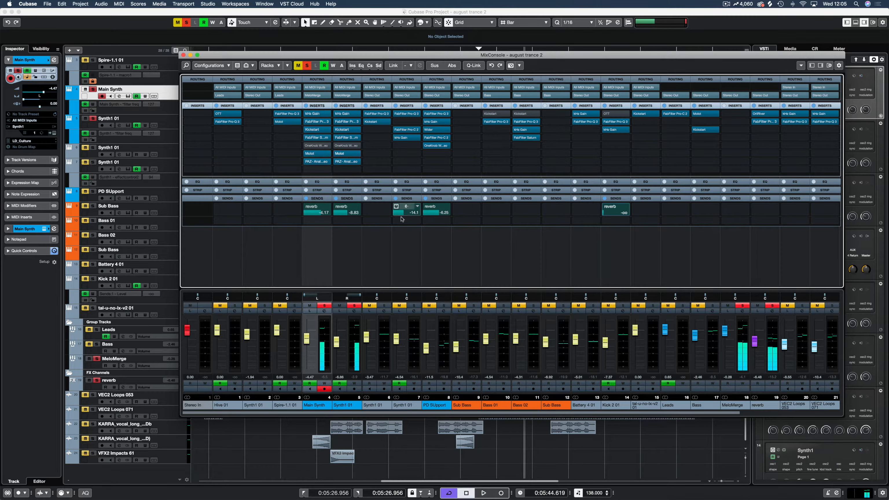
key(space)
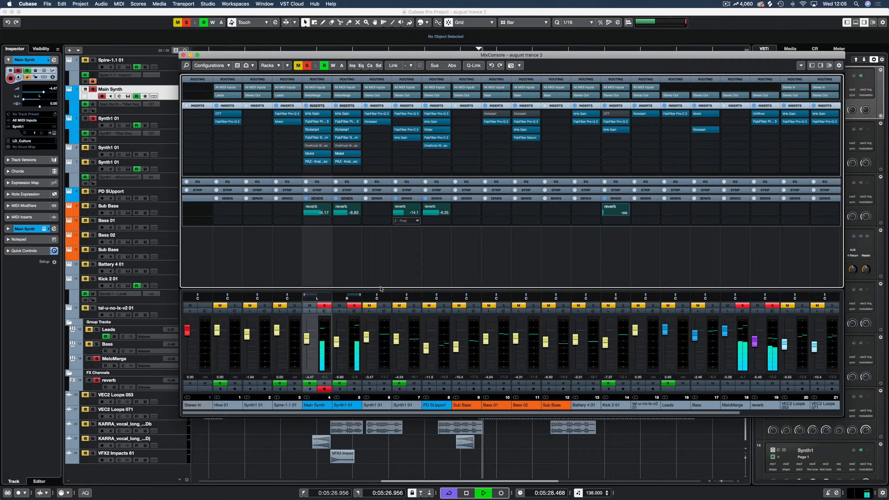
click(324, 305)
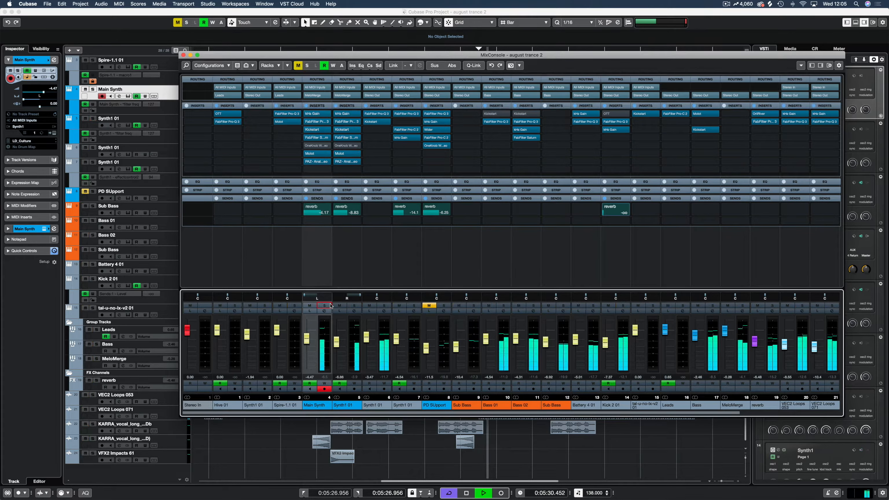
key(F3)
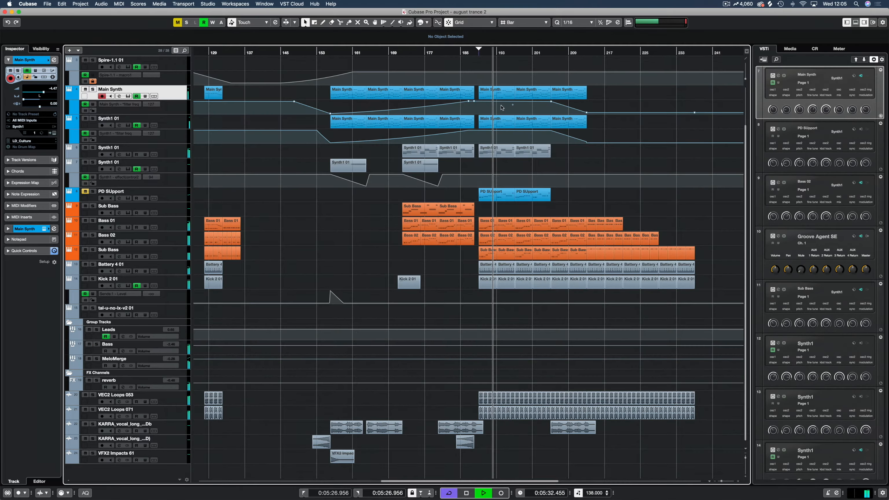
key(space)
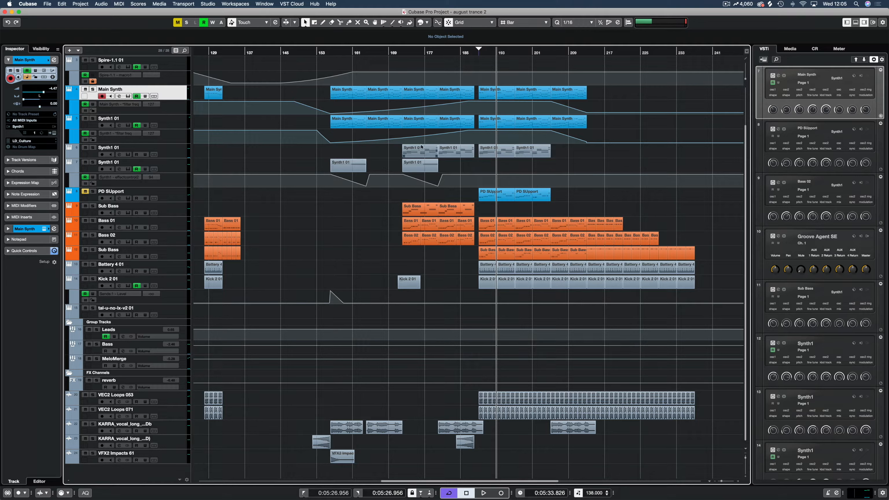
Set the loop range to the first clip on the lower grey Synth1 01 track, solo that track and play it
click(346, 165)
key(p)
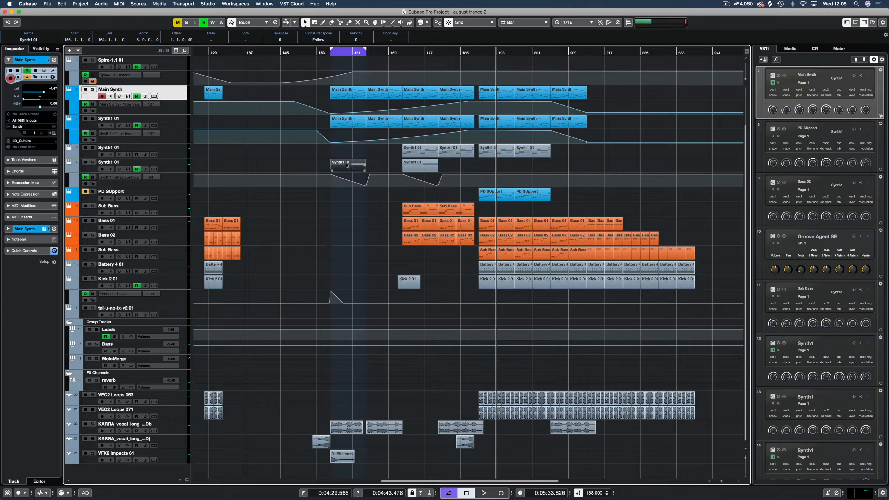
click(93, 162)
key(space)
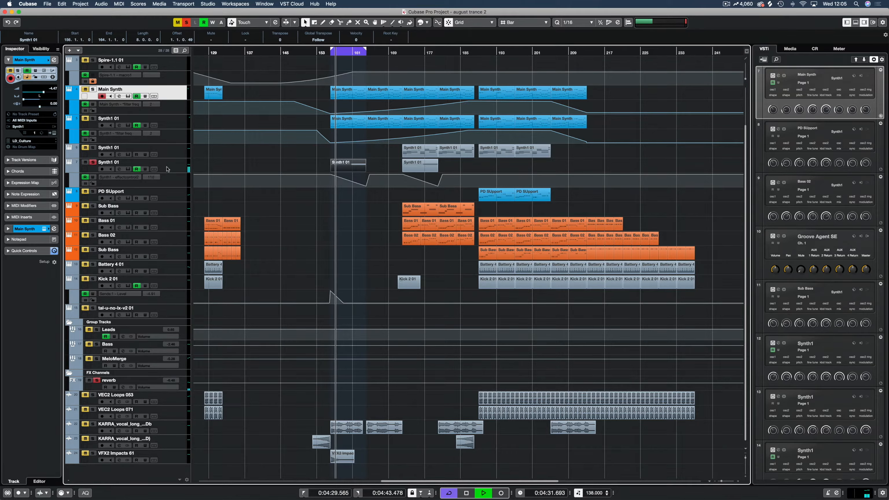
Review the soloed track's FX_WhiteNoise patch in Synth1 during playback, stop and close the instrument editor
click(165, 166)
click(128, 169)
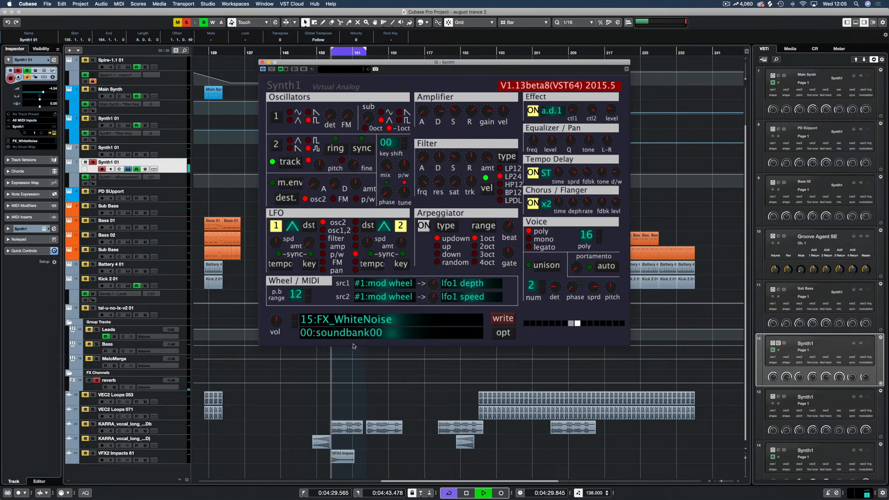
key(space)
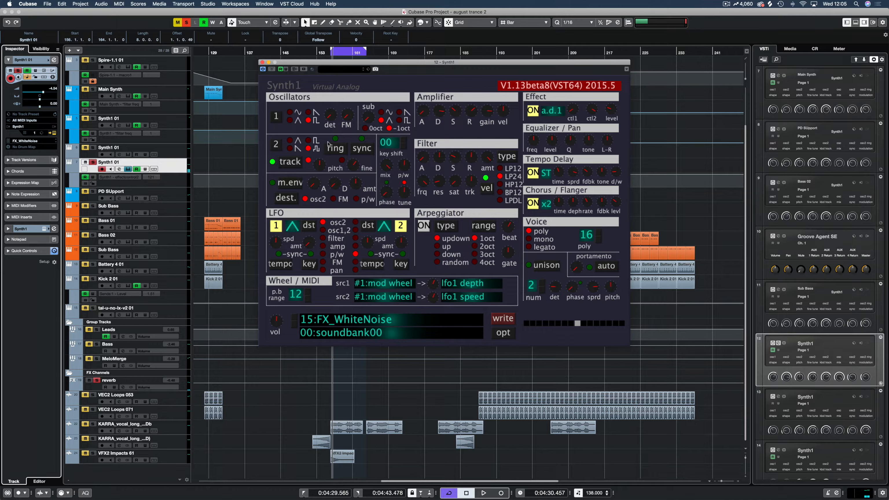
click(263, 62)
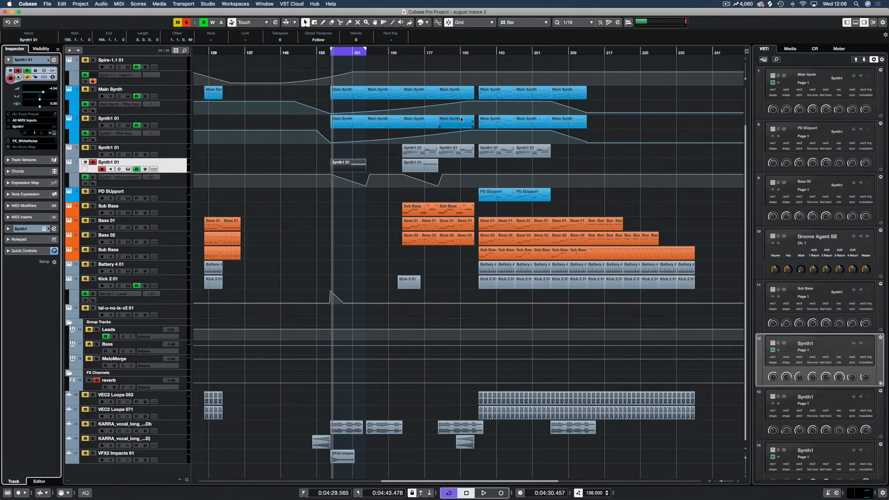
Inspect the FabFilter Pro-Q 3 low-cut curve on the soloed Synth1 01 channel in the MixConsole and close its editor
key(F3)
key(space)
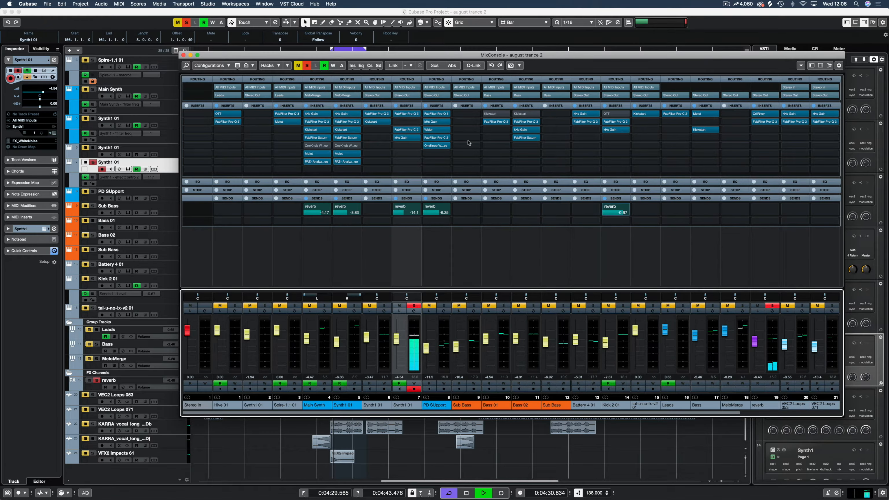
key(space)
click(408, 114)
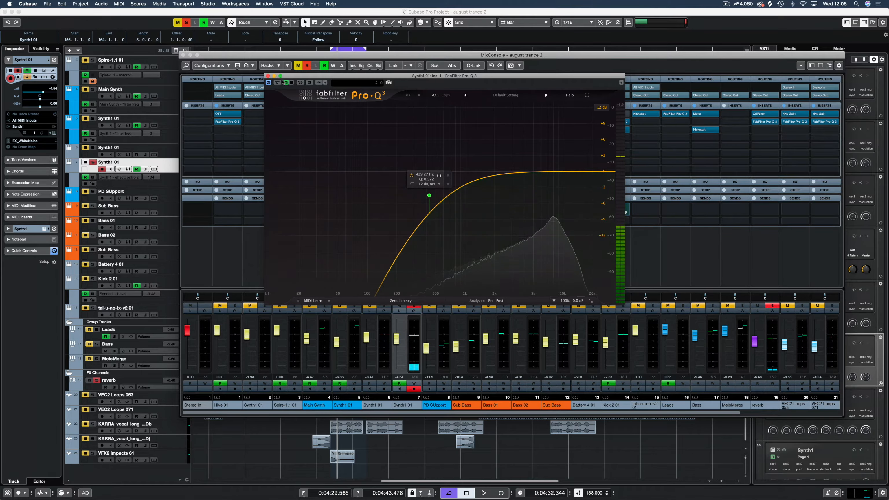
click(267, 75)
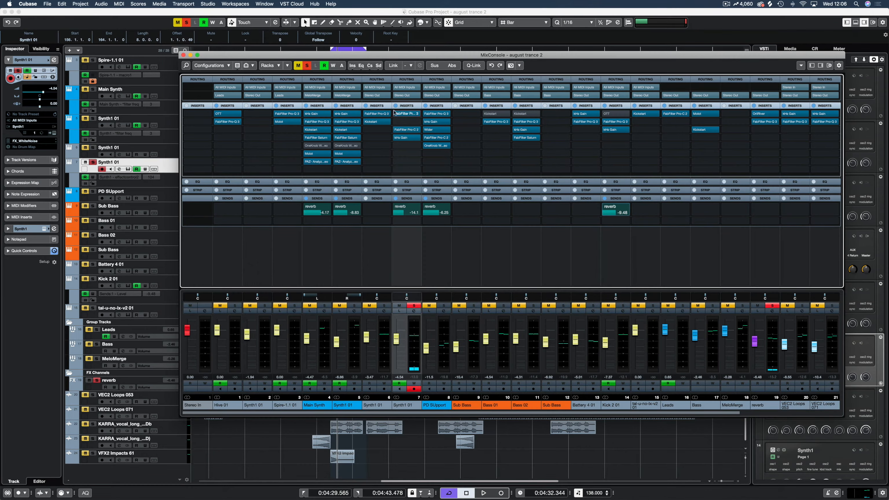
Review the FabFilter Pro-C 2 settings on the soloed Synth1 01 channel during playback, and close its editor and the MixConsole
click(405, 131)
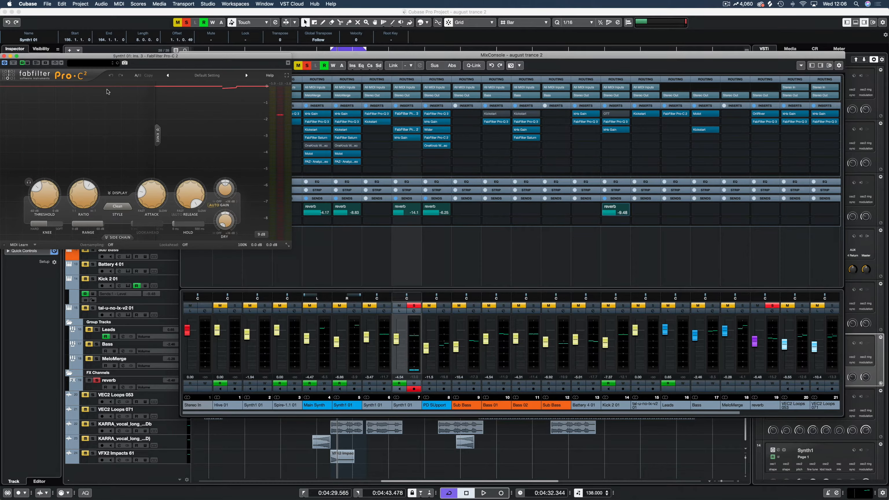
drag(181, 64, 501, 140)
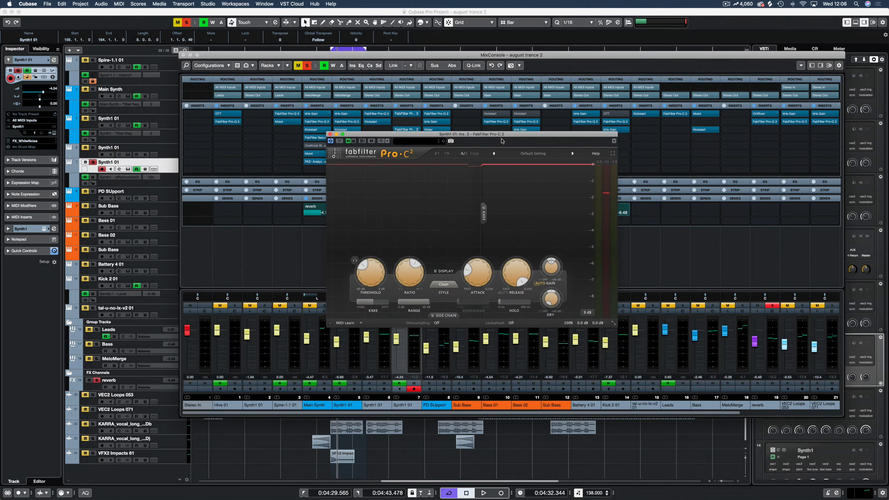
key(space)
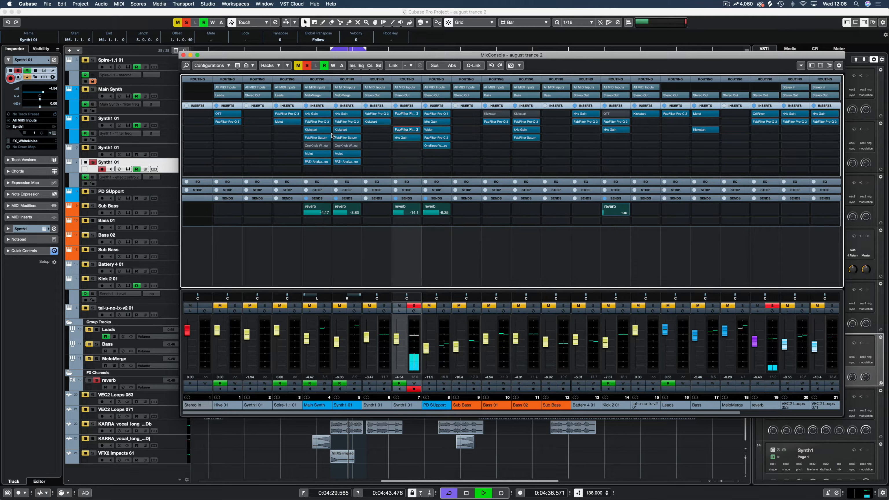
click(329, 134)
key(space)
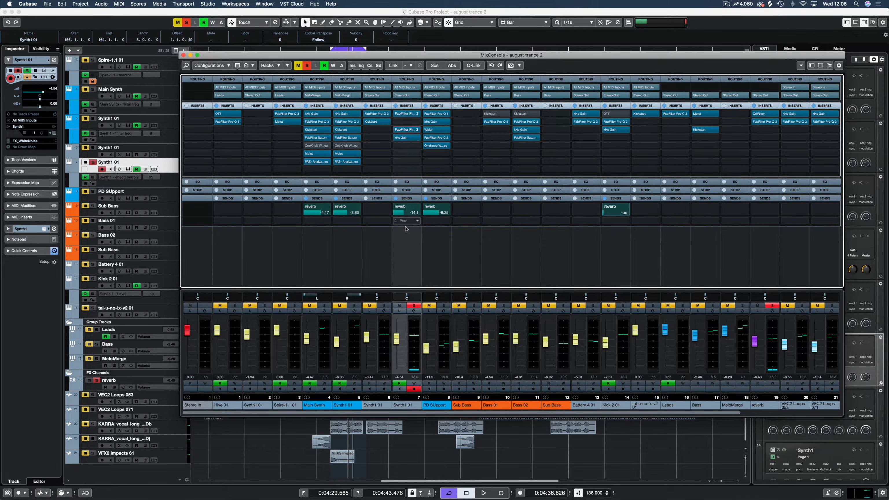
click(183, 55)
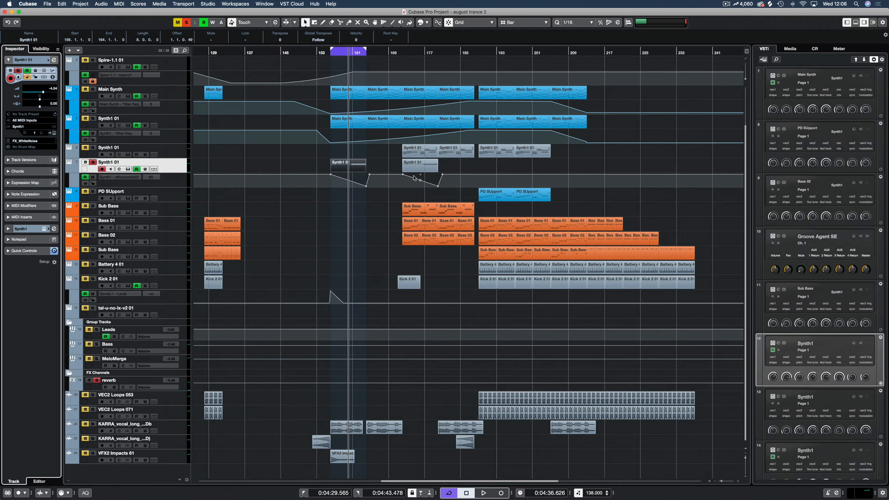
Set the loop range to the bar 172 clip on the upper grey Synth1 01 track, solo that track and play it
click(359, 221)
click(425, 151)
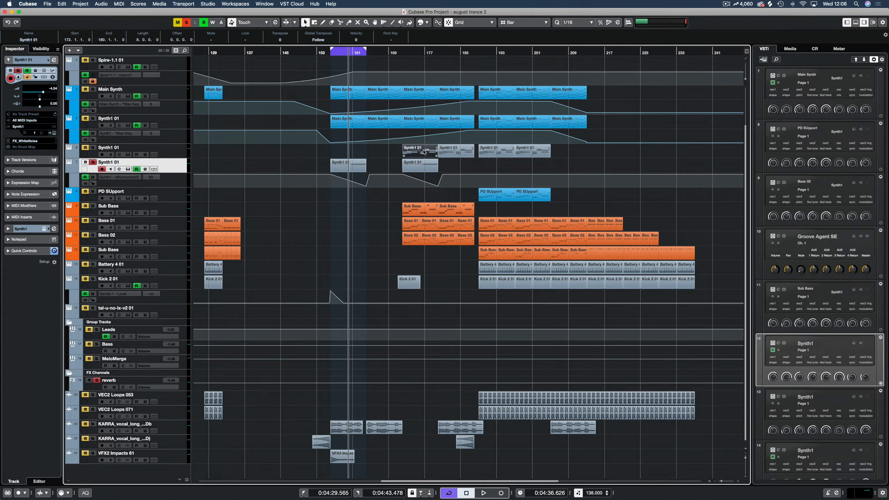
key(p)
key(KP_1)
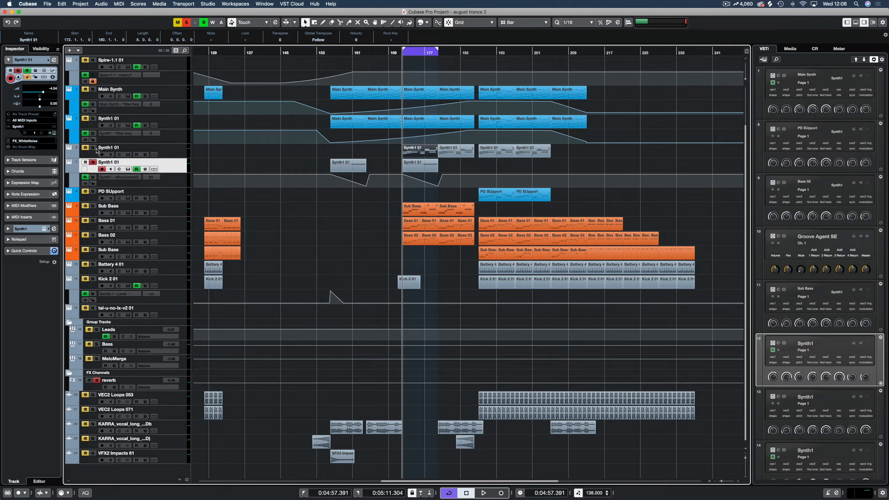
click(92, 161)
key(space)
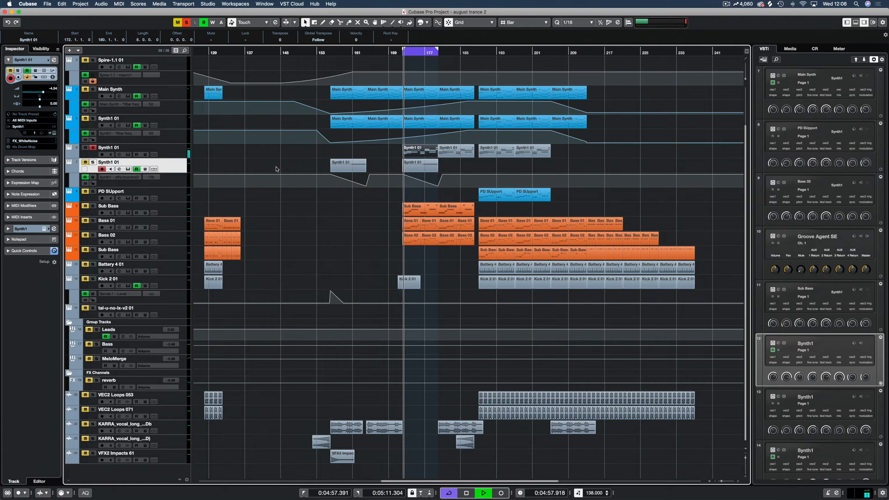
Review the soloed track's PD_Spectral patch in Synth1, demonstrating the unison spread control during playback, and close the editor
click(175, 149)
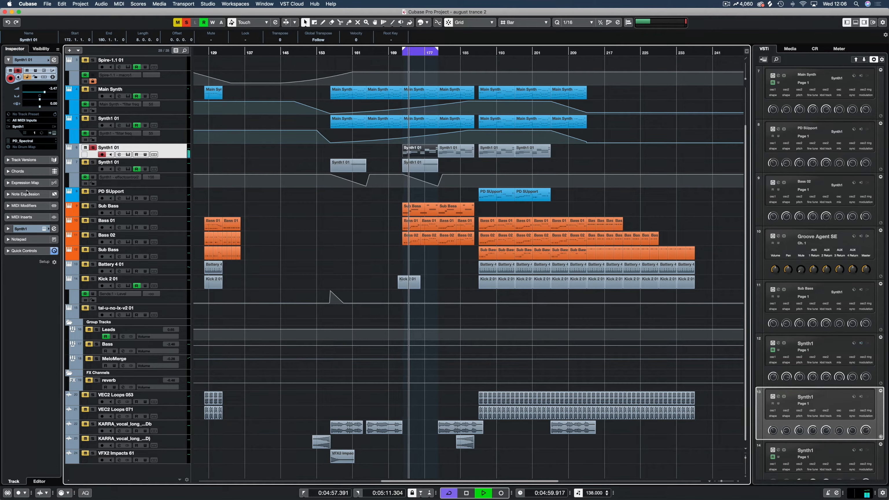
click(44, 229)
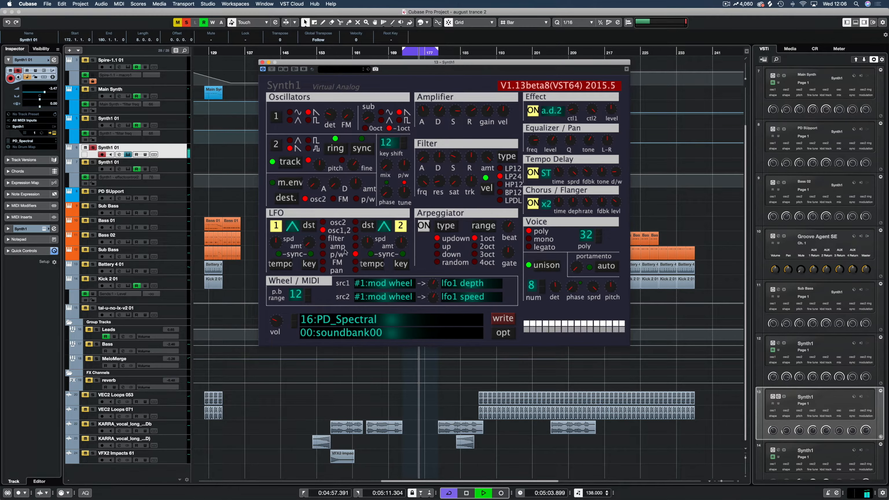
key(space)
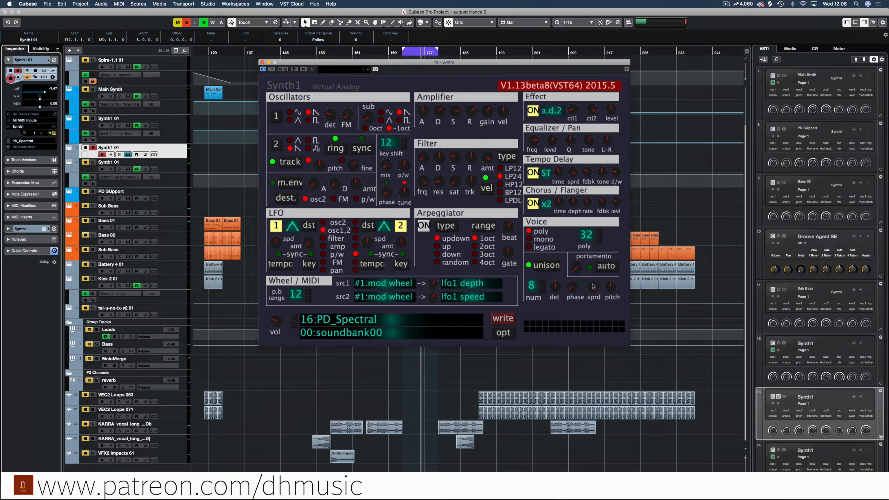
drag(593, 286, 593, 276)
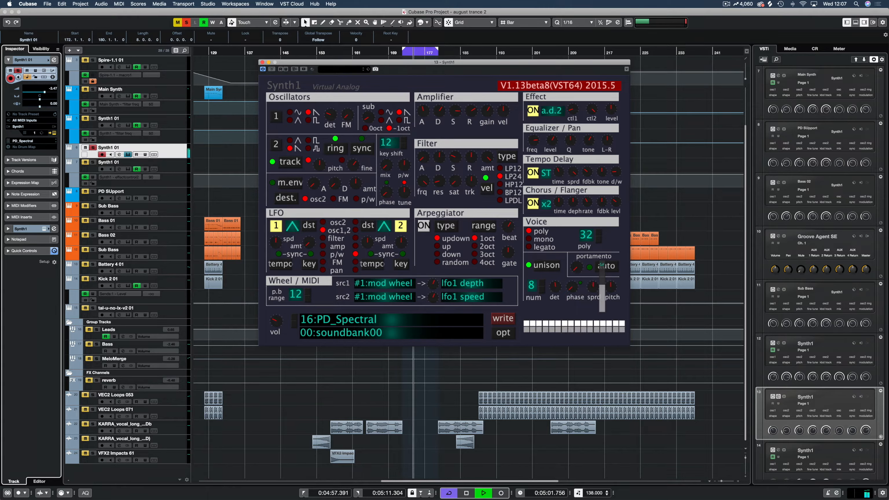
key(space)
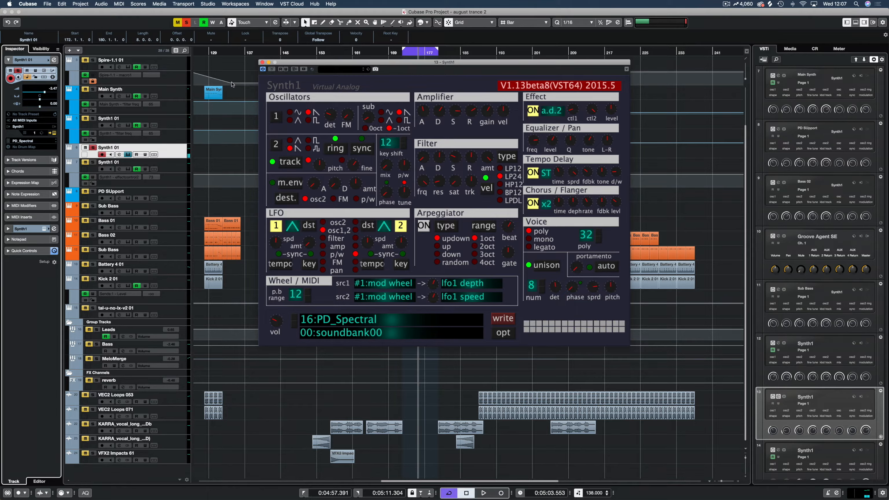
click(263, 63)
Play the soloed PD_Spectral track briefly, inspect its FabFilter Pro-Q 3 low cut in the MixConsole, and close both windows
key(F3)
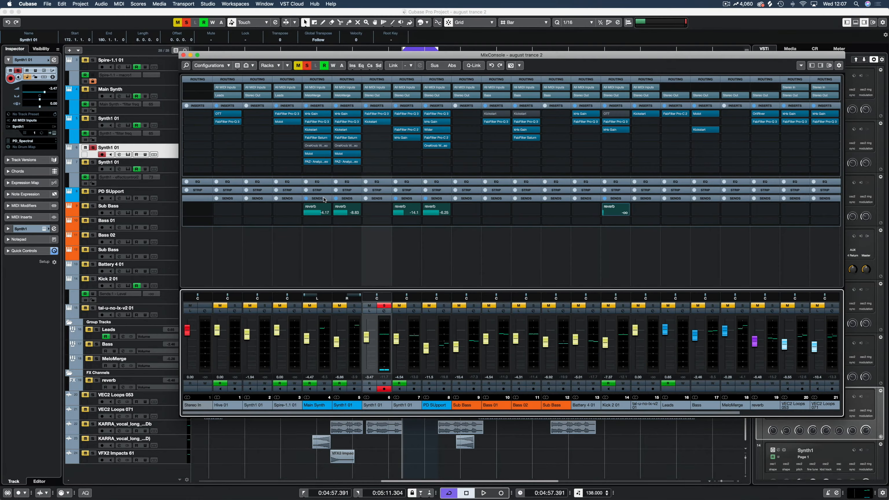
key(space)
key(space)
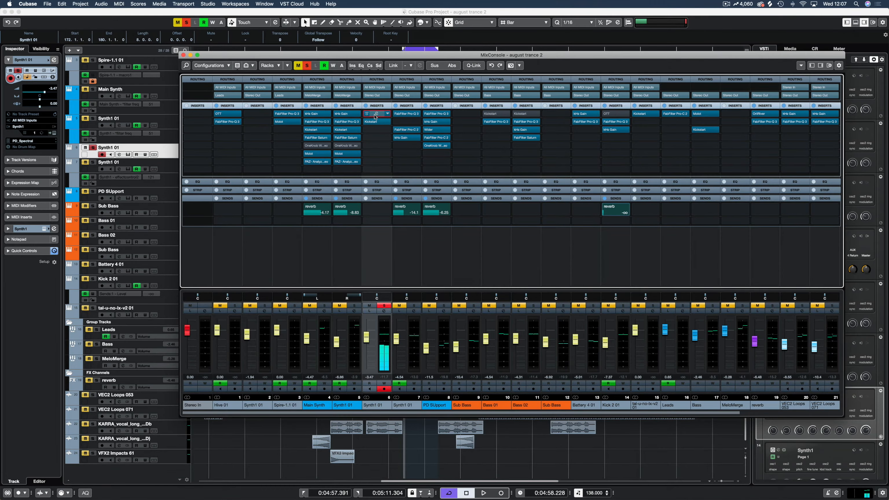
click(376, 115)
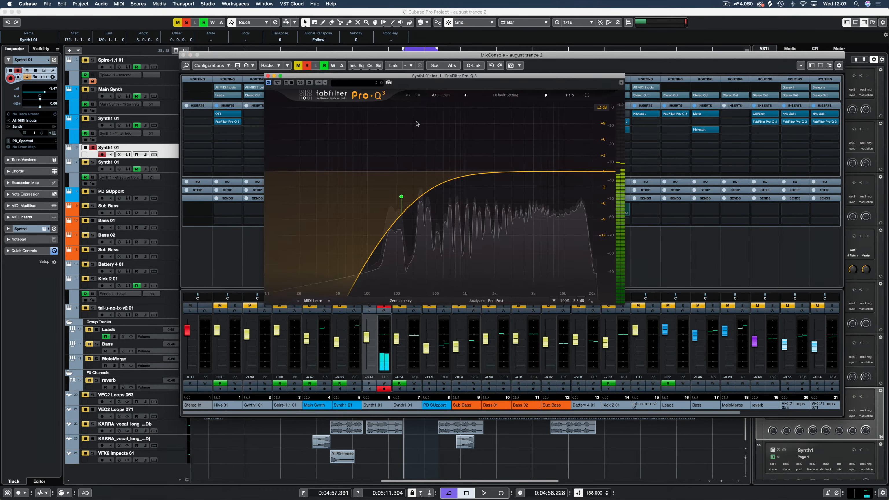
click(268, 76)
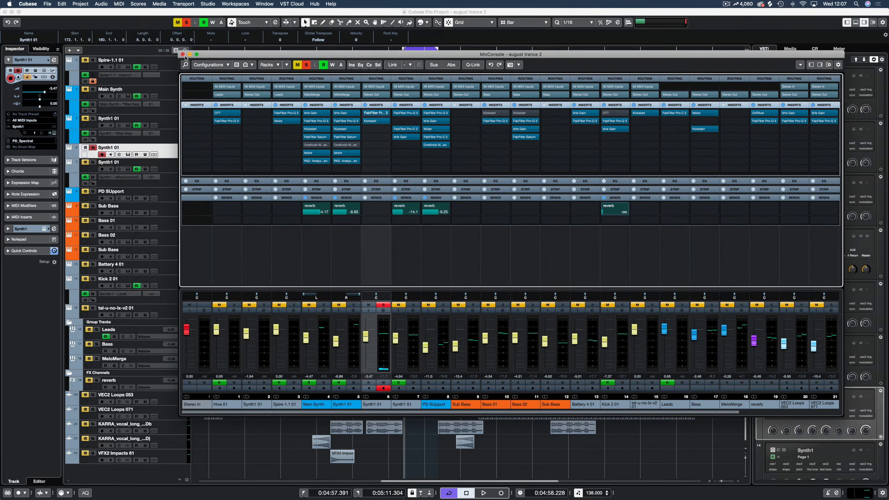
click(182, 54)
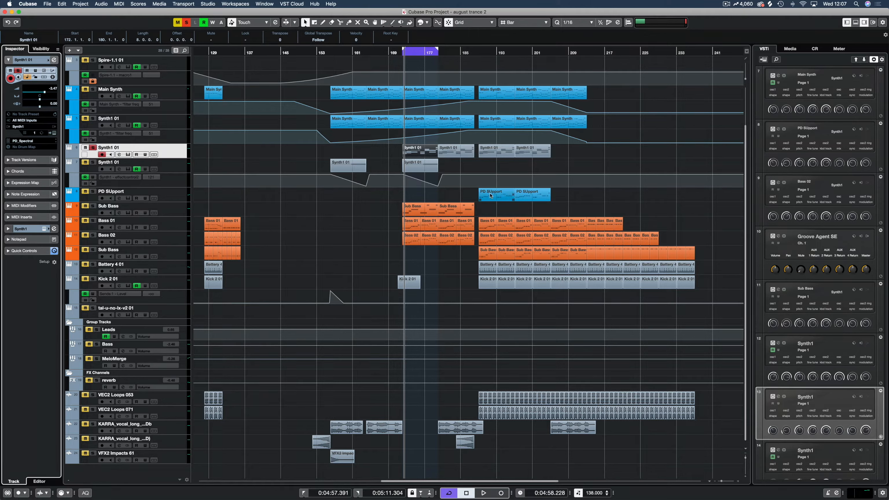
Select the Sub Bass clip at bar 172, solo the upper Sub Bass track instead of Synth1 01 and play it from there
click(506, 195)
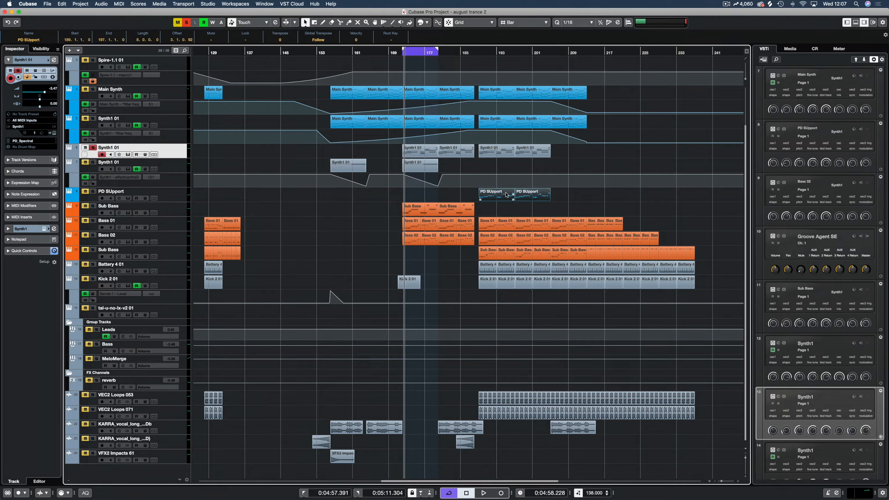
click(417, 210)
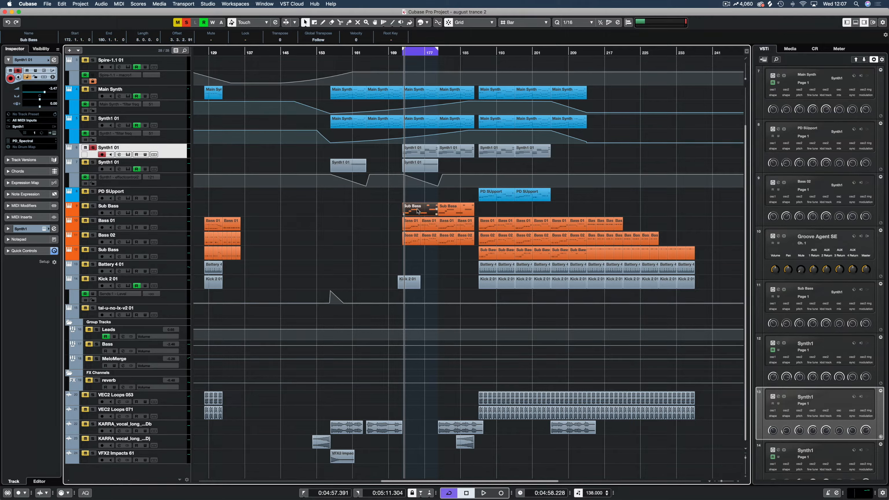
key(KP_1)
click(93, 148)
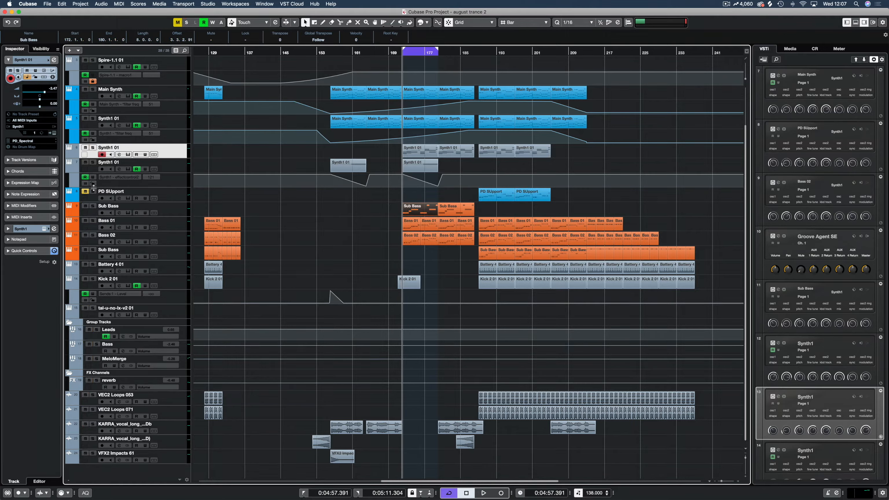
click(93, 206)
key(space)
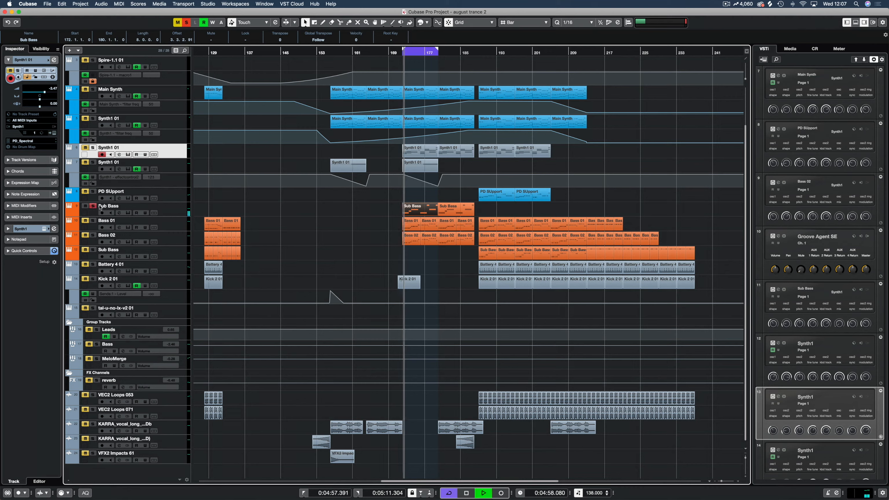
Review the soloed upper Sub Bass track's initial sound patch in Synth1, check its channel in the MixConsole, and close both windows
click(172, 211)
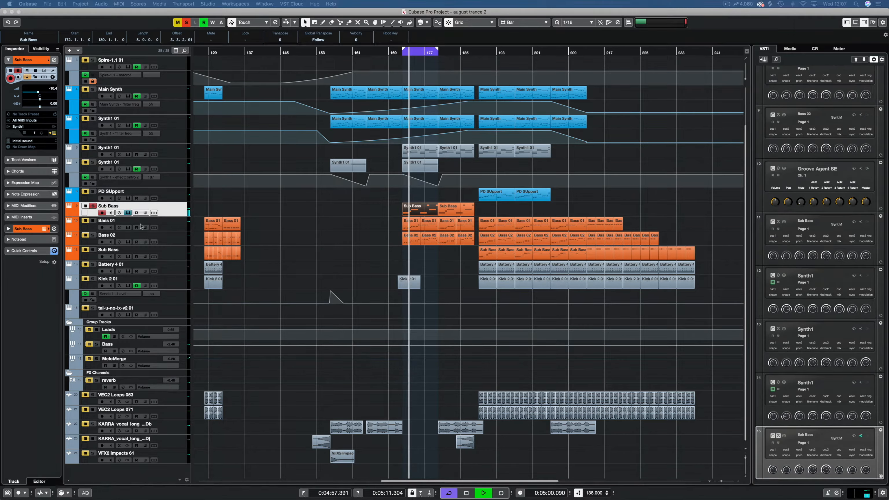
drag(888, 52, 620, 82)
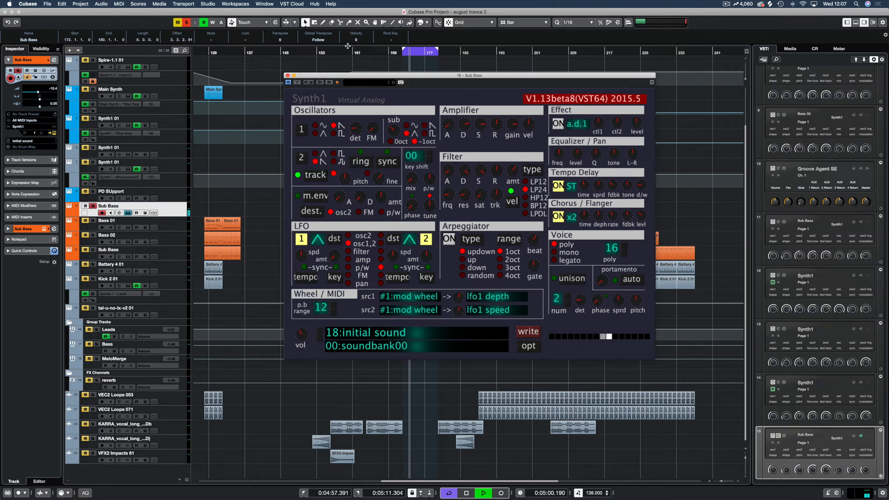
click(288, 75)
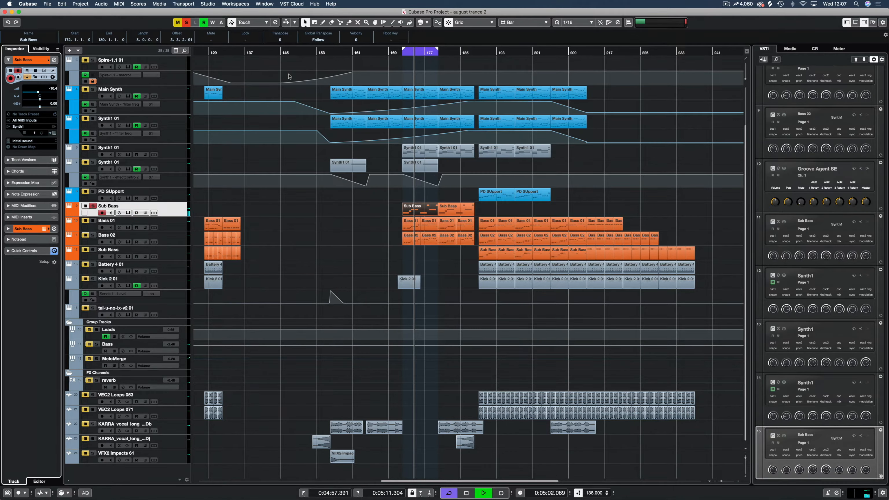
key(F3)
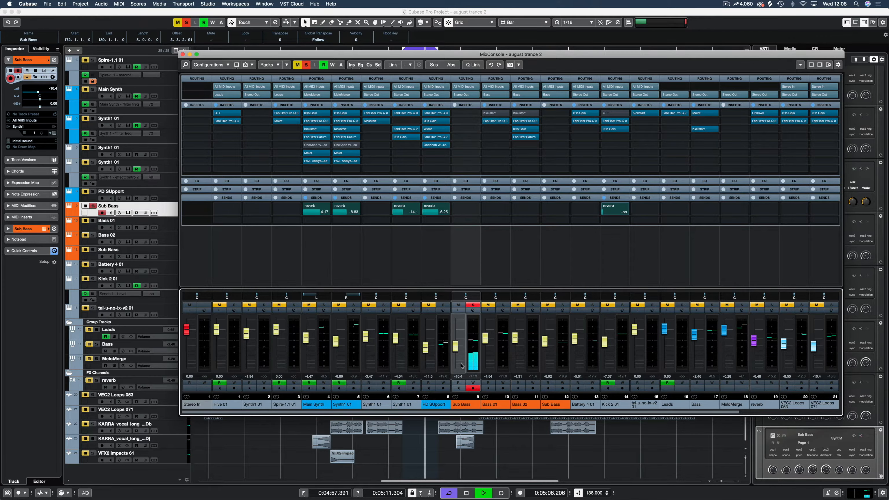
click(183, 55)
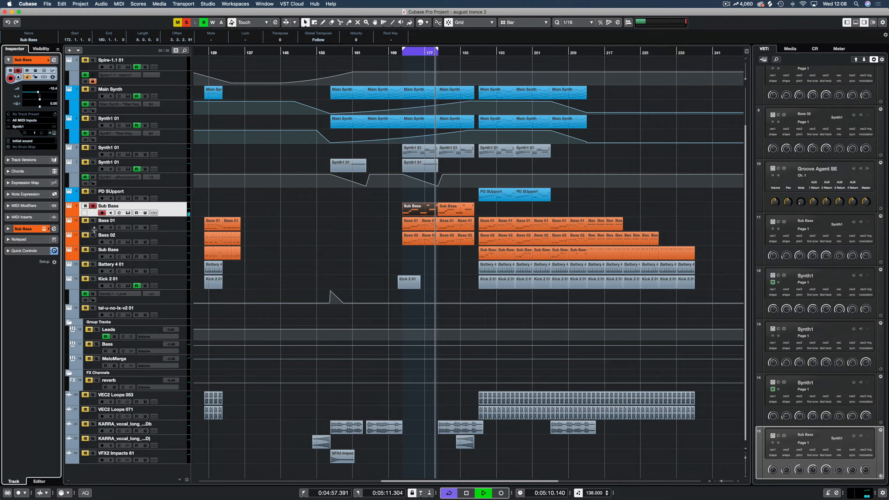
Solo the Bass 01 track instead of the upper Sub Bass and restart playback from the loop start
click(93, 220)
key(space)
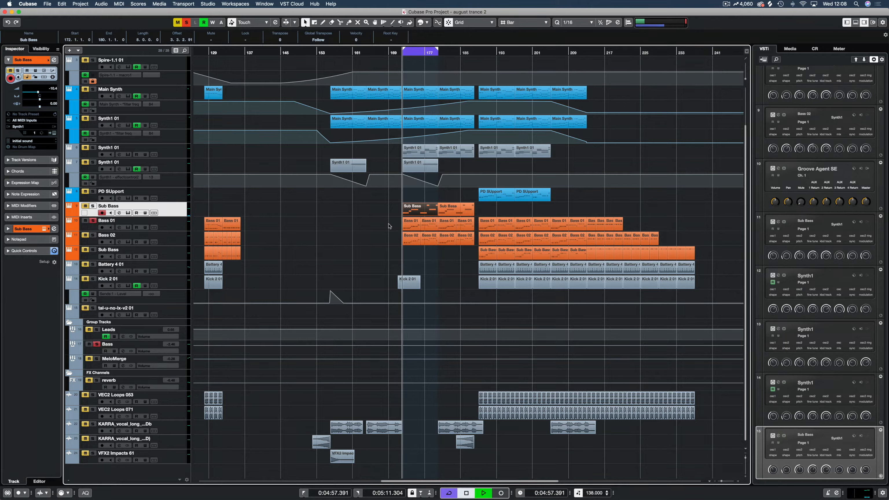
key(space)
Select the Bass 01 track, review its BS_ArpJungle patch in Synth1 during playback, and close the editor
click(137, 227)
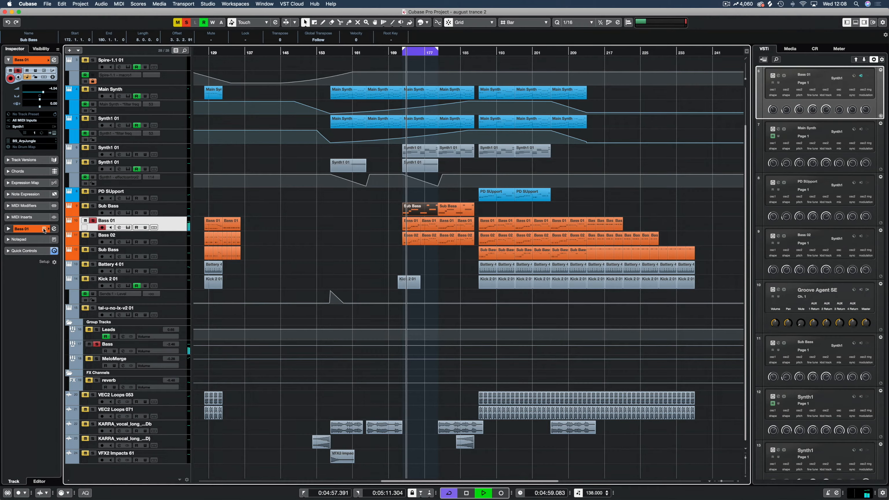
click(128, 227)
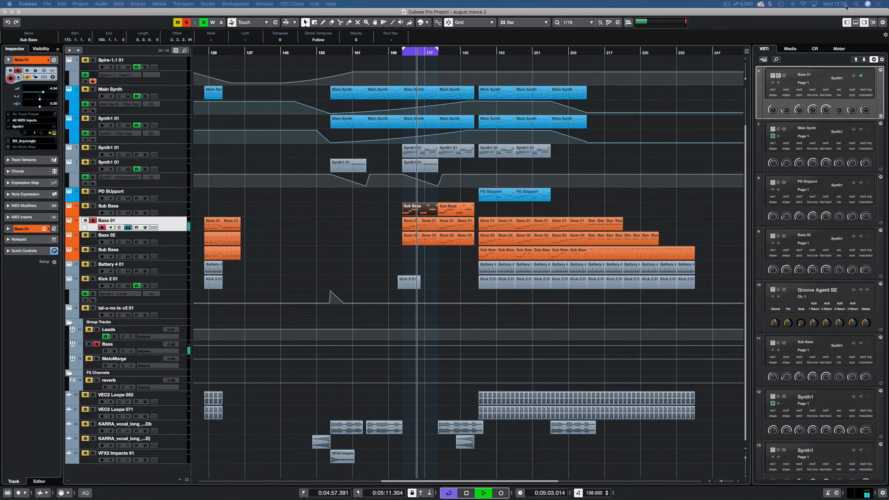
drag(713, 18, 562, 86)
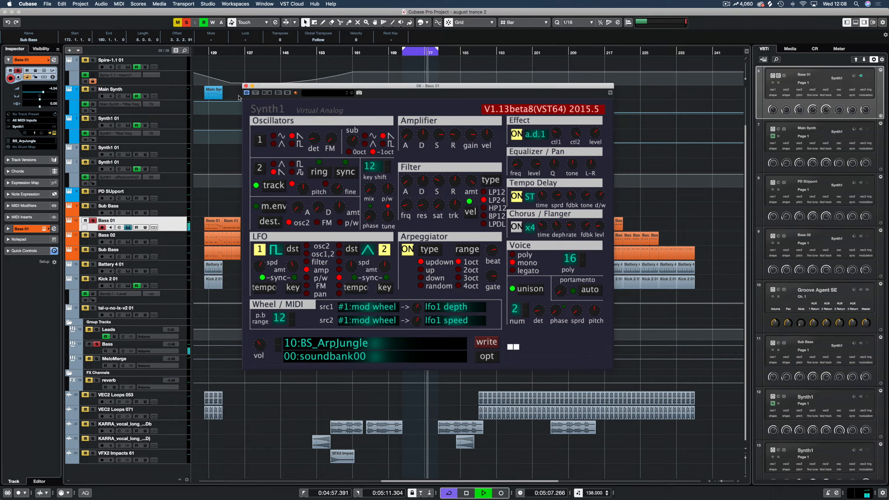
click(246, 85)
Examine the notes of the Bass 01 clip at bar 172 in the Key Editor and play the soloed part again
double_click(418, 218)
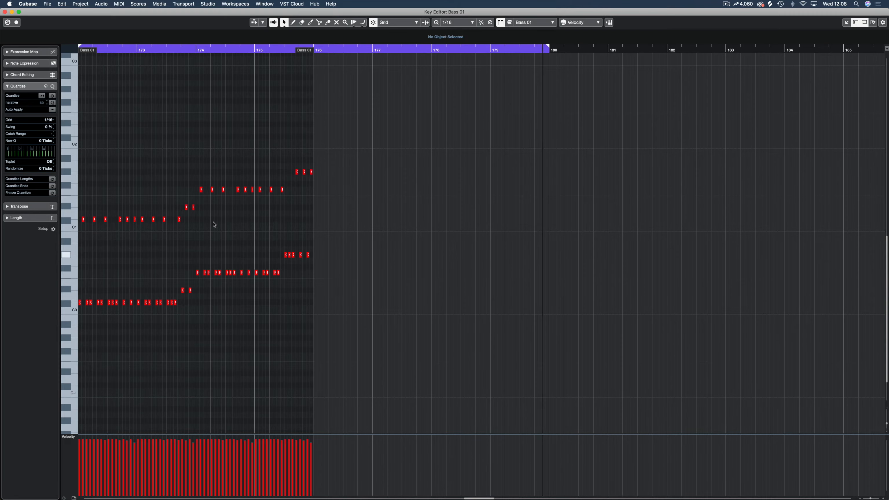
key(Return)
key(space)
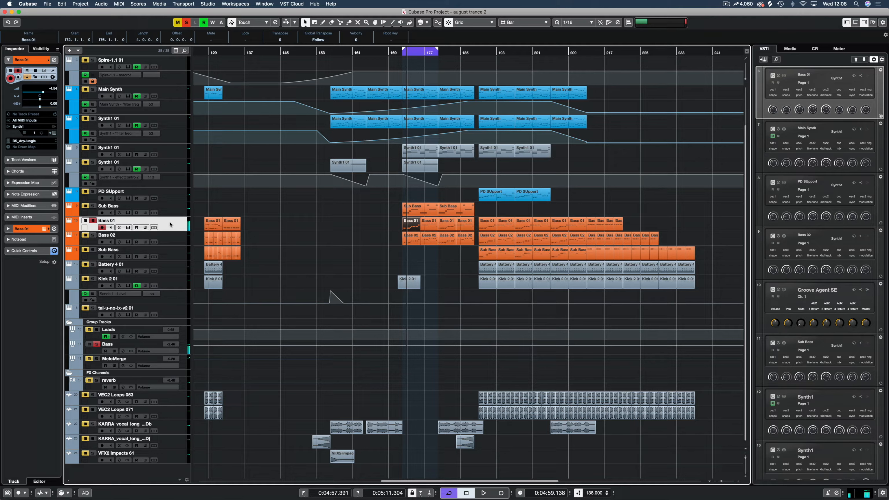
key(KP_1)
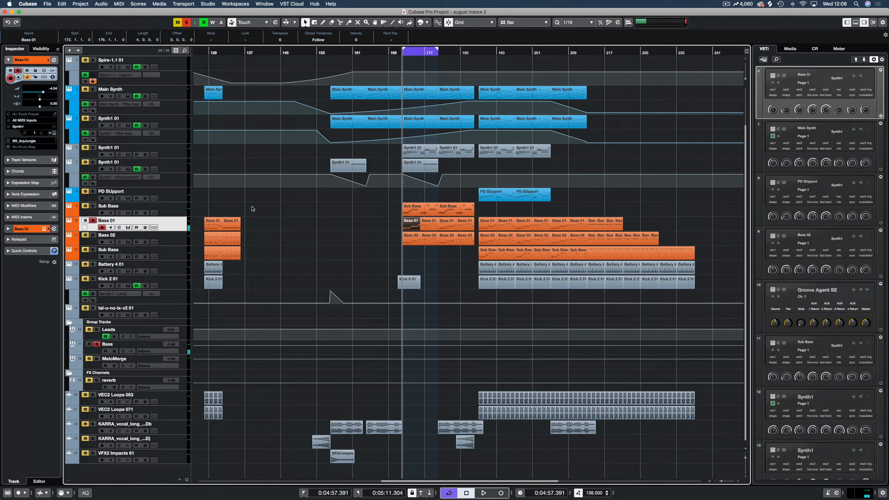
double_click(414, 224)
key(space)
key(Return)
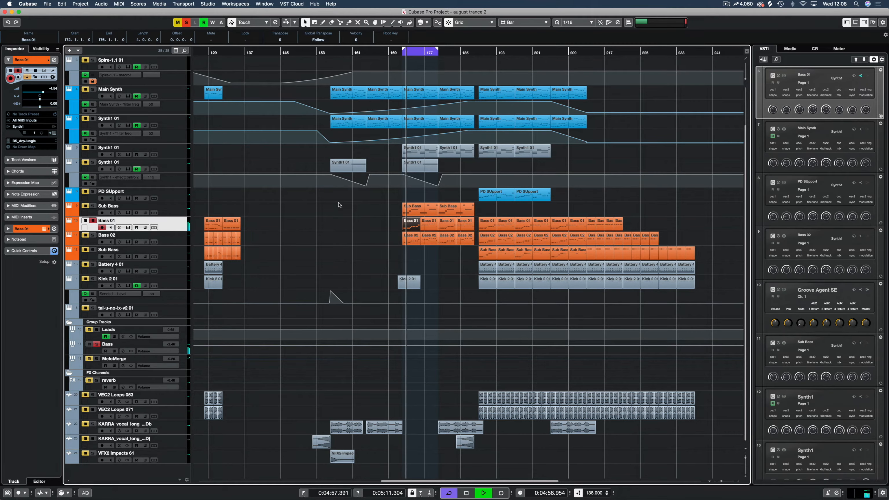
Compare Bass 01 with its FabFilter Pro-Q 3 bypassed and active in the MixConsole, and inspect the Bass group's Molot insert
key(F3)
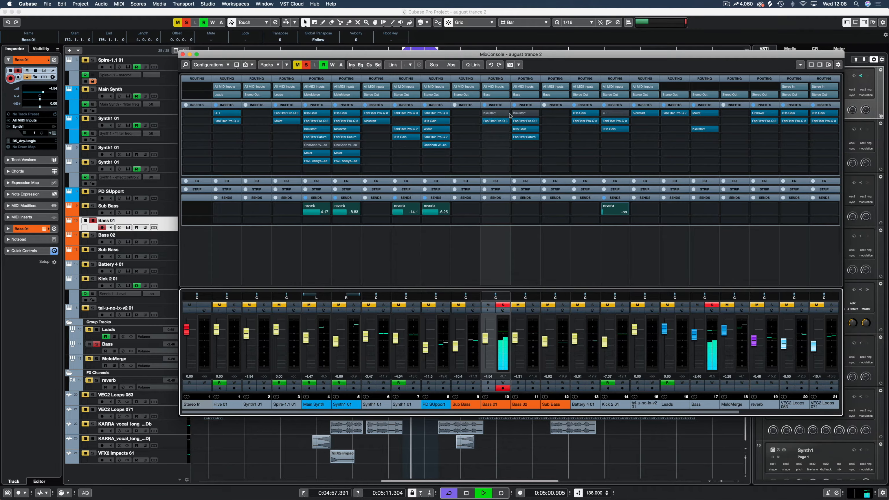
click(495, 121)
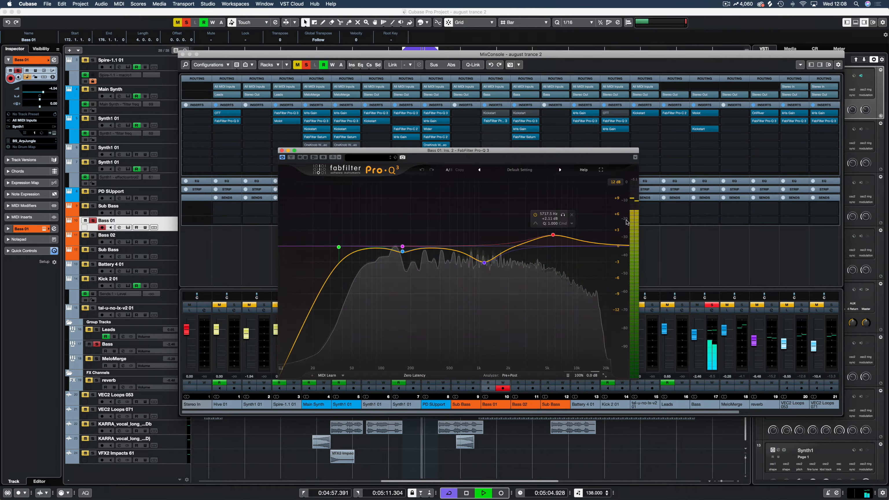
click(290, 158)
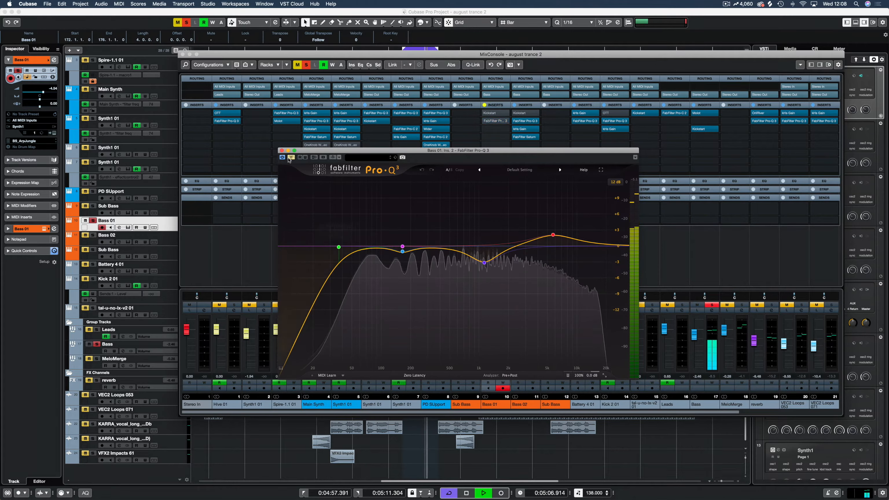
click(290, 158)
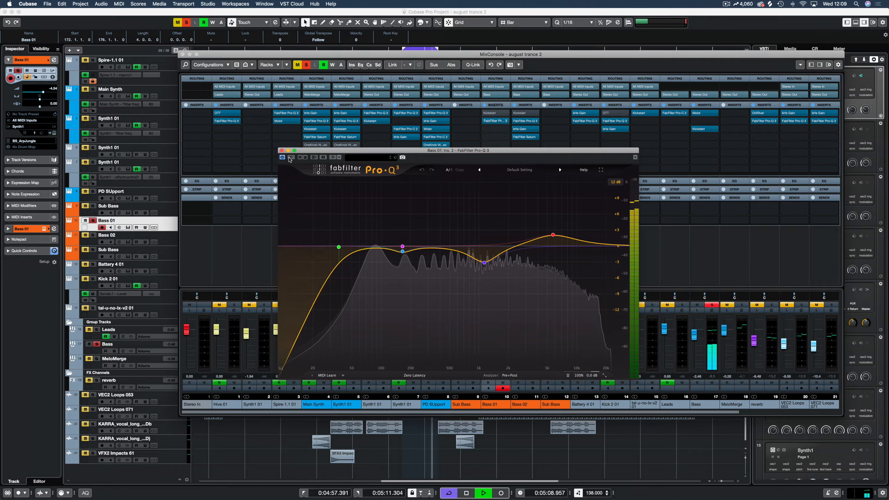
click(291, 158)
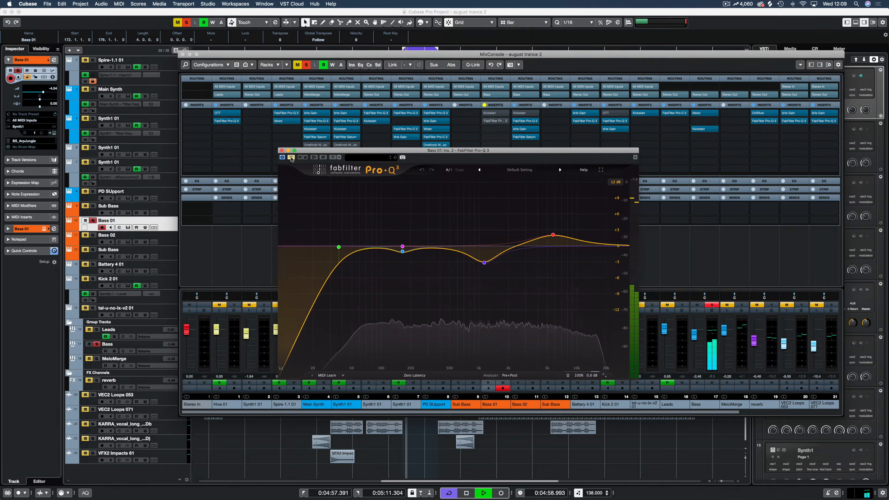
click(291, 158)
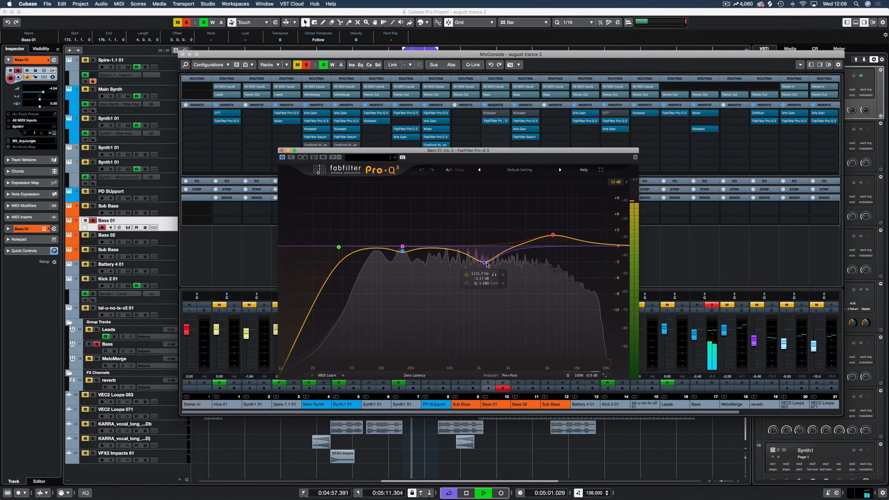
click(282, 150)
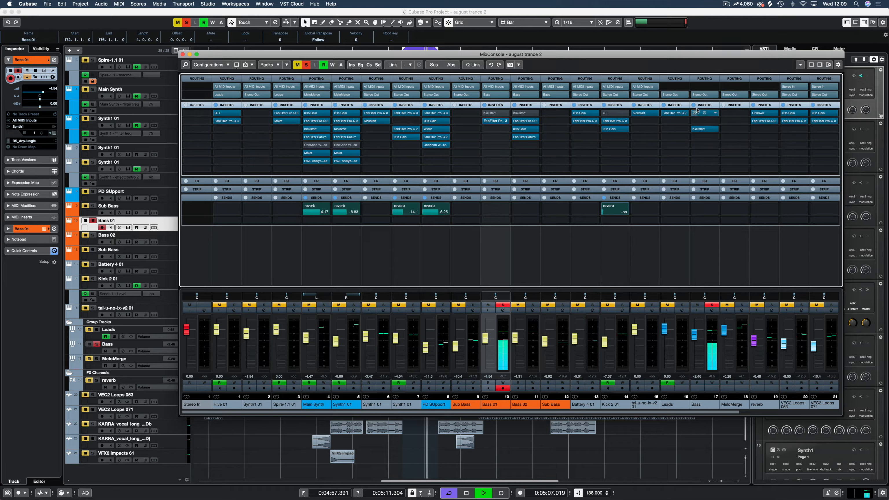
click(704, 113)
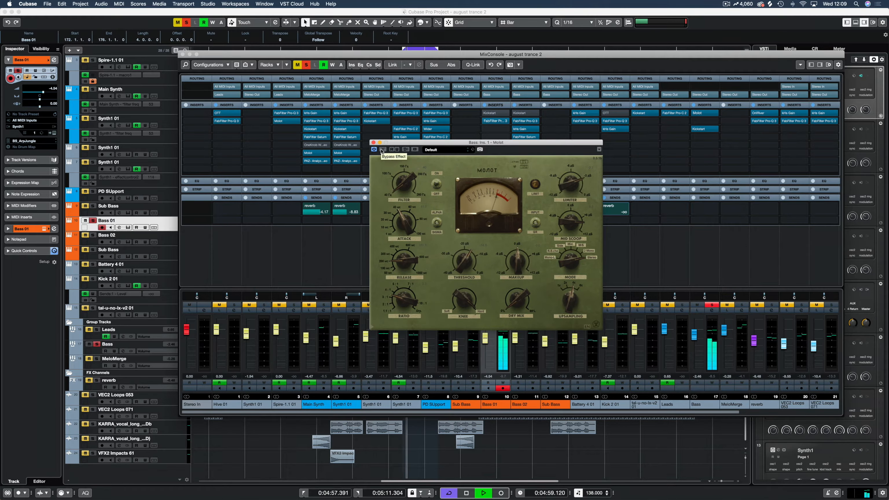
click(373, 143)
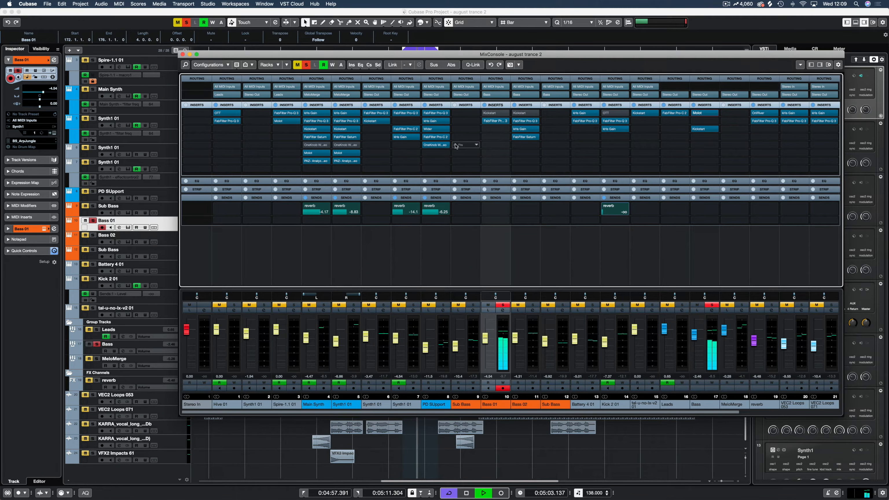
Solo Bass 02 instead of Bass 01, review its BS_Rock&Metal patch in Synth1, and close the editor
click(533, 305)
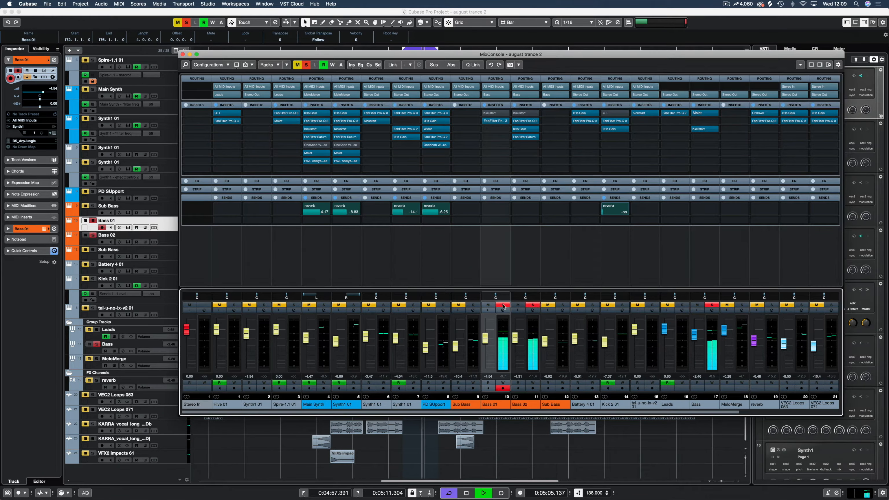
click(503, 305)
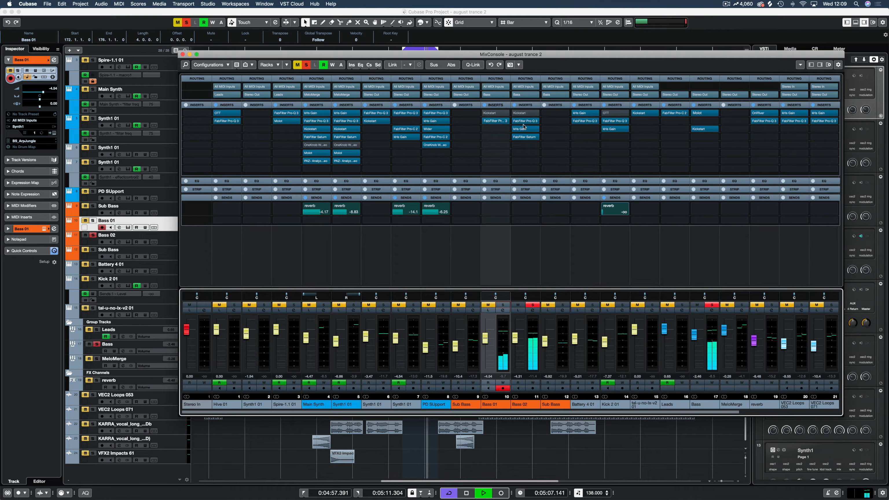
click(127, 238)
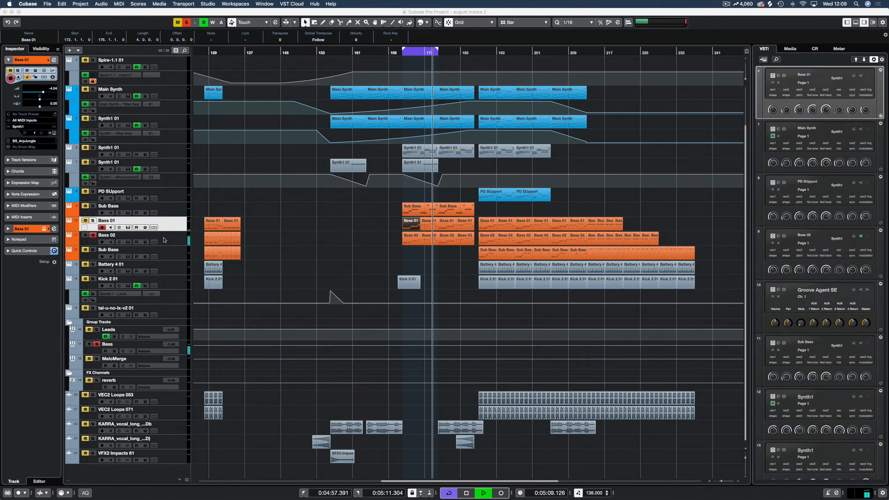
click(43, 228)
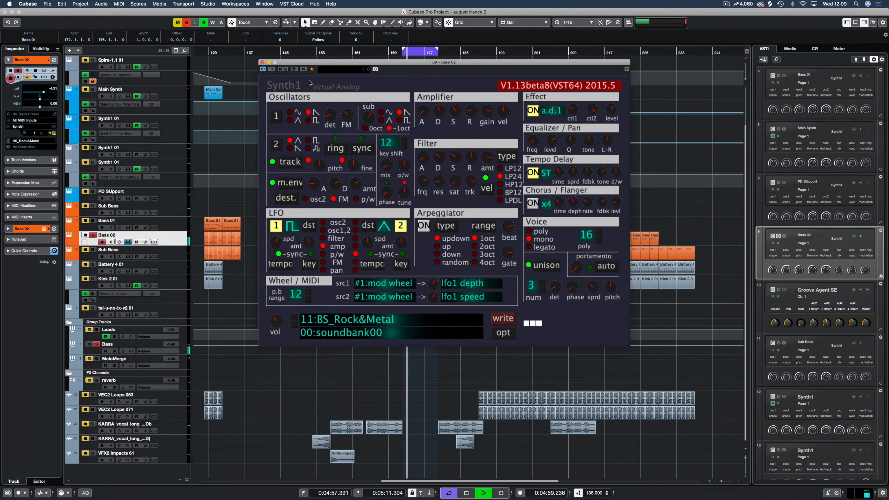
click(263, 62)
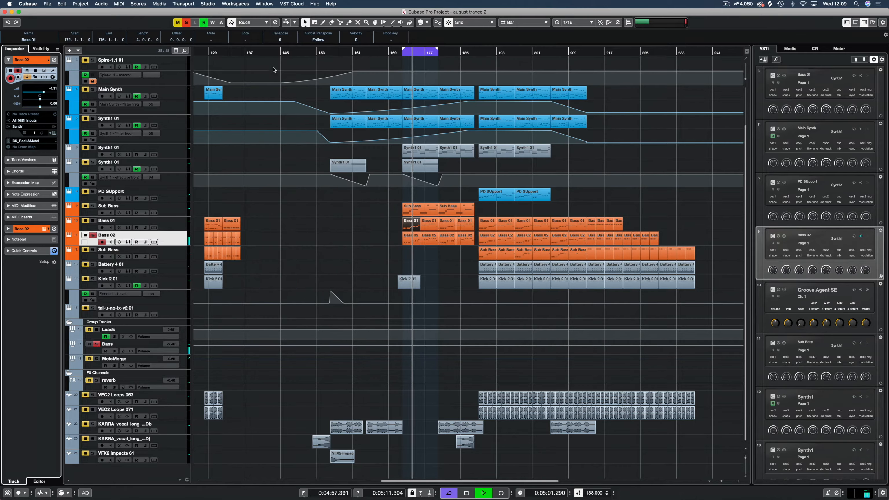
Inspect Bass 02's FabFilter Pro-Q 3 curve from the MixConsole during playback and close the plug-in
key(F3)
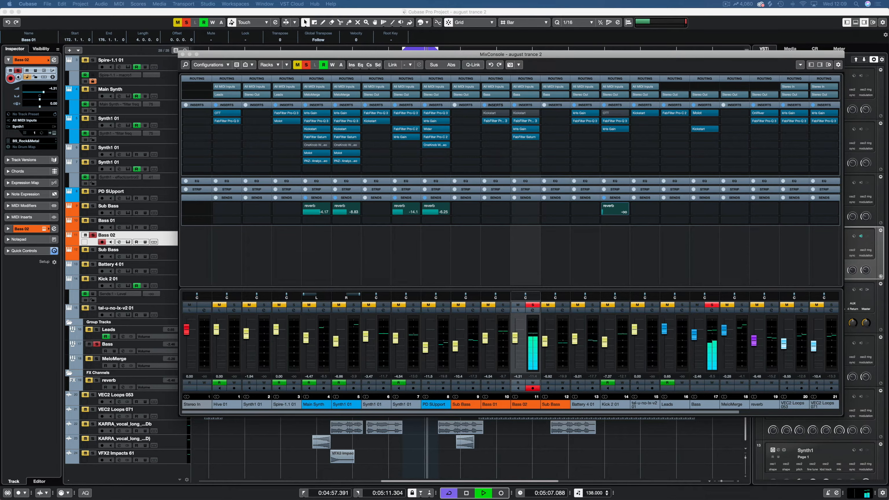
drag(875, 38, 638, 90)
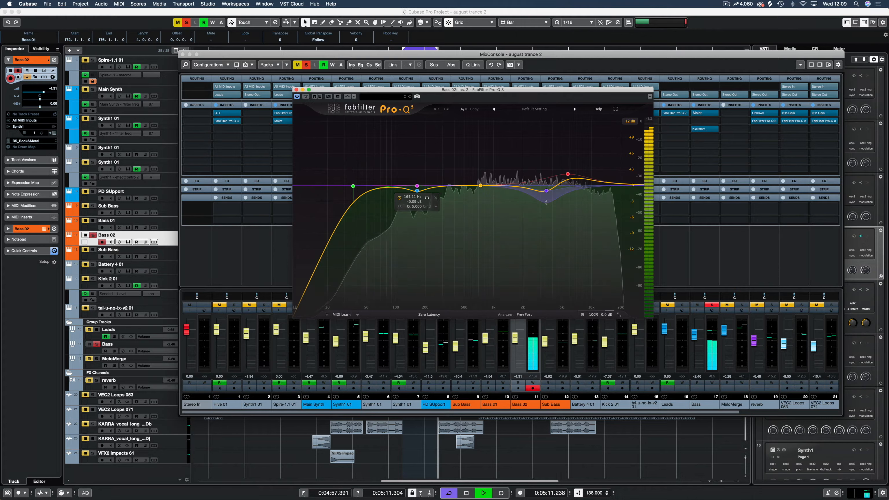
click(297, 90)
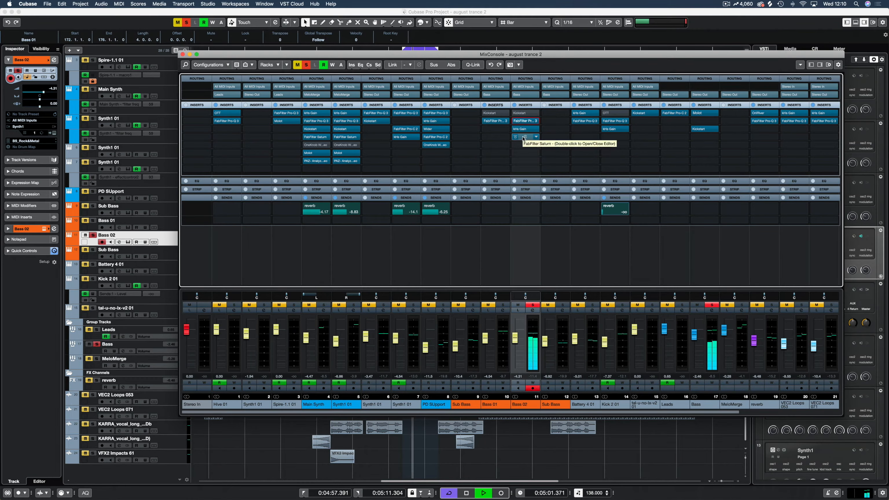
Review the upper band's settings in Bass 02's FabFilter Saturn, close the plug-in, and solo Bass 01 alongside Bass 02
click(524, 137)
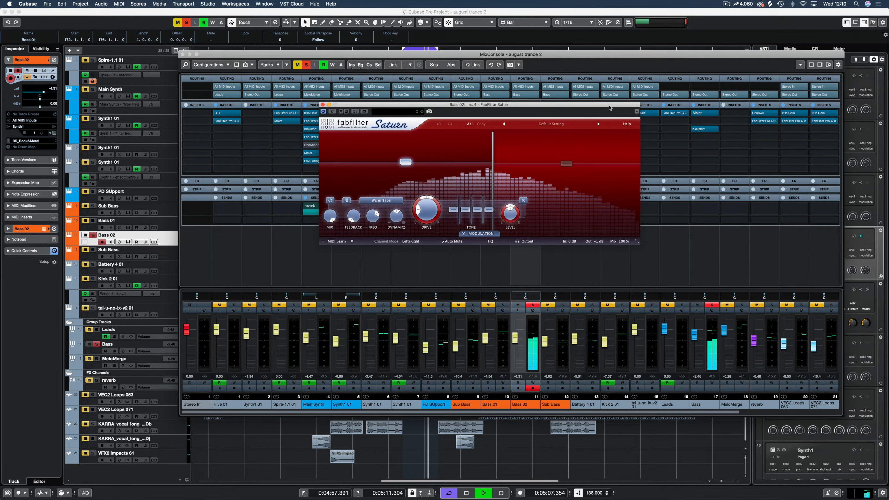
click(565, 167)
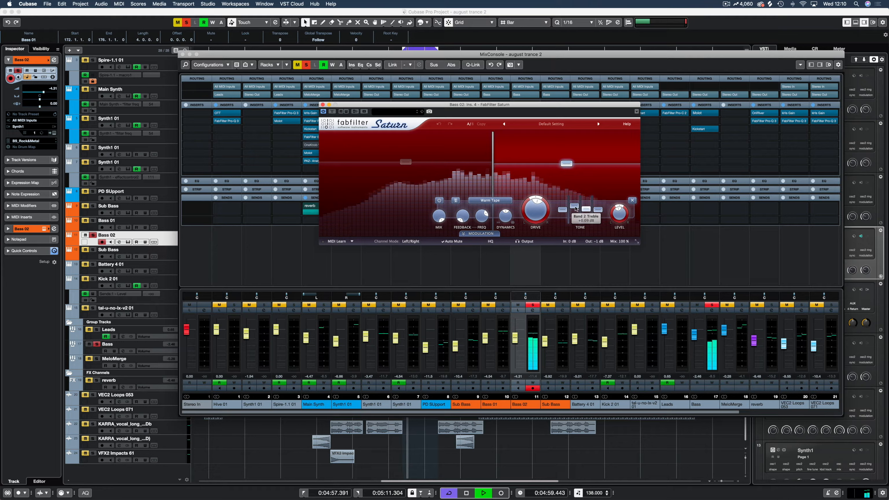
mouse_move(539, 209)
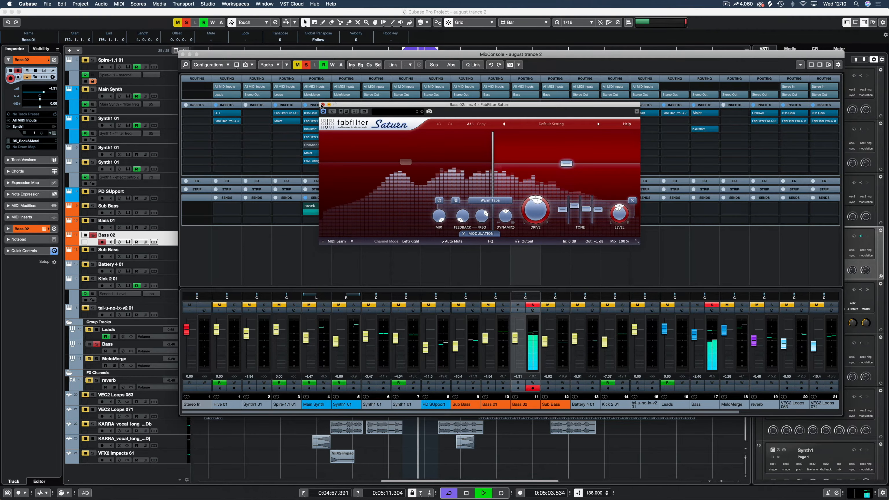
click(322, 105)
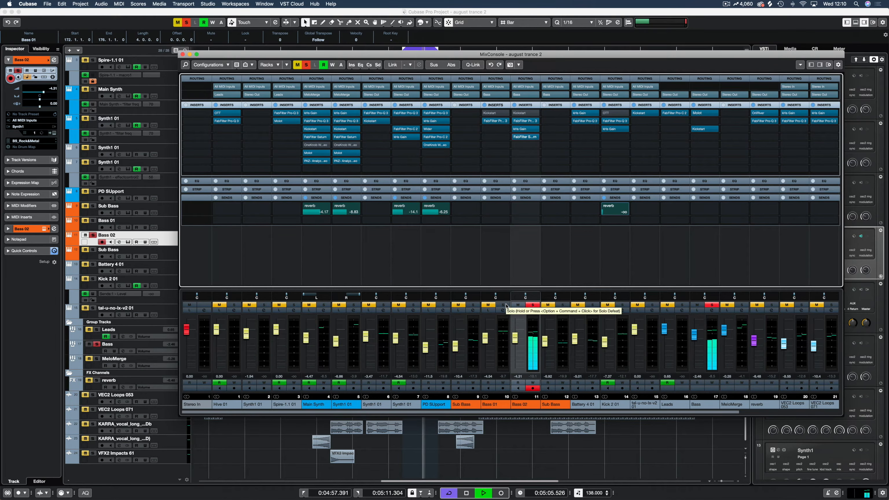
click(506, 306)
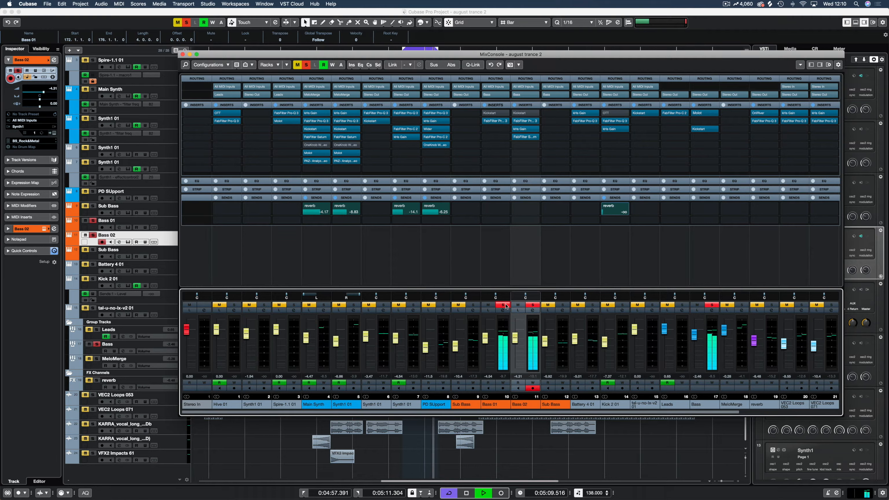
Stop playback, unsolo Bass 01 and Bass 02, and close the MixConsole
key(space)
click(505, 305)
click(533, 305)
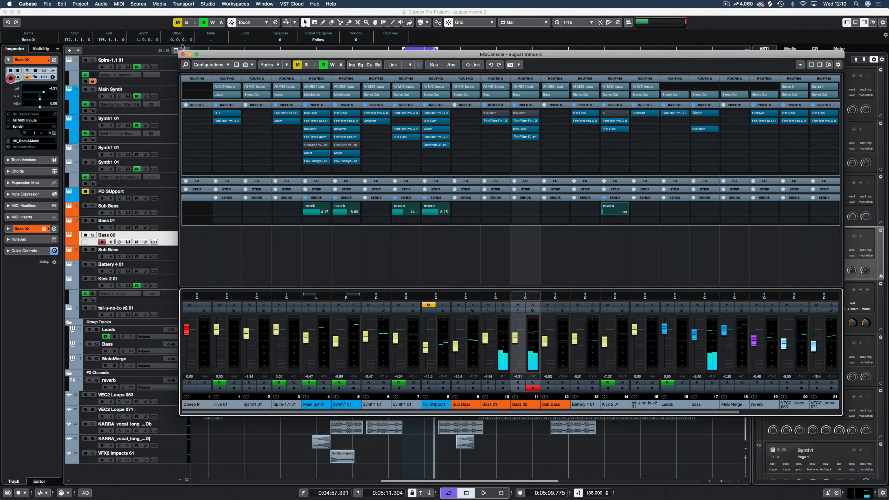
click(182, 54)
Set the locators to the Sub Bass clip at bar 189, solo that track, and play the loop from its start
click(481, 252)
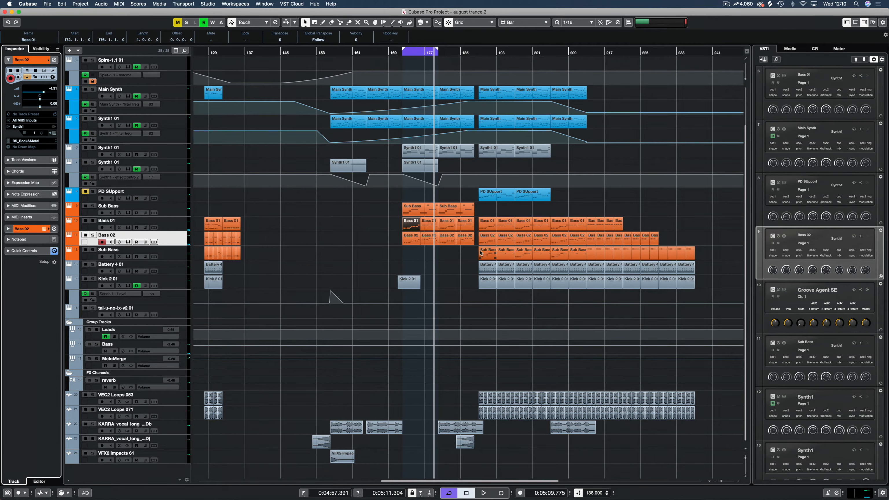
key(p)
key(KP_1)
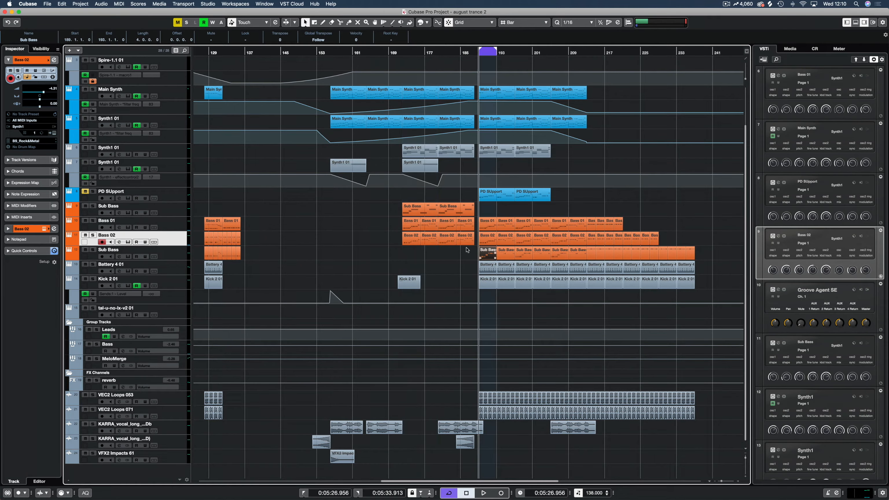
click(93, 250)
key(space)
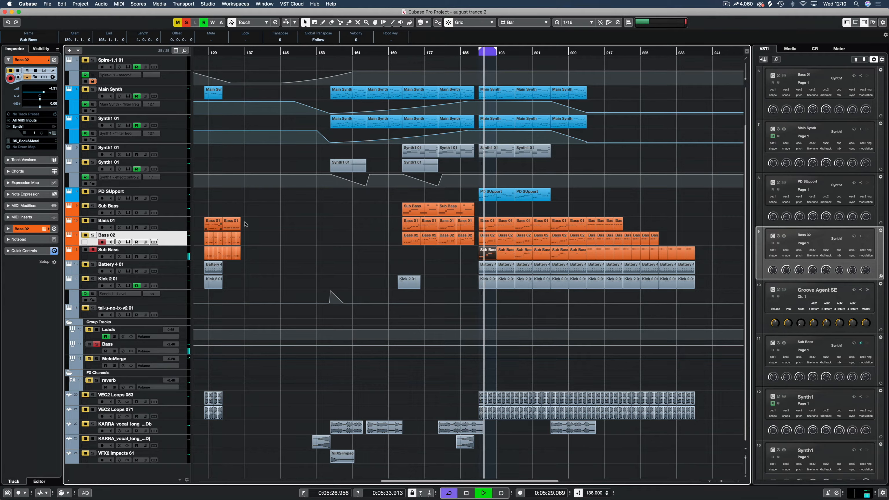
Review Sub Bass's BS_StandardSub patch in Synth1 during playback and close the editor
click(134, 253)
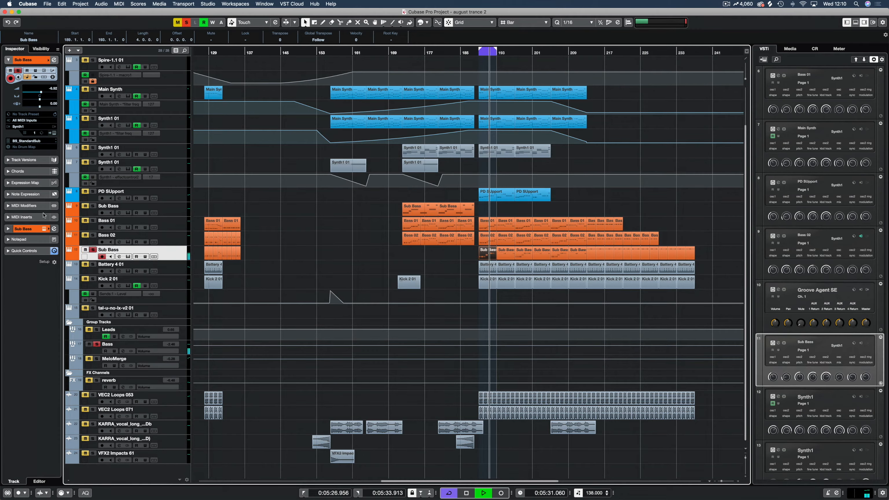
click(44, 229)
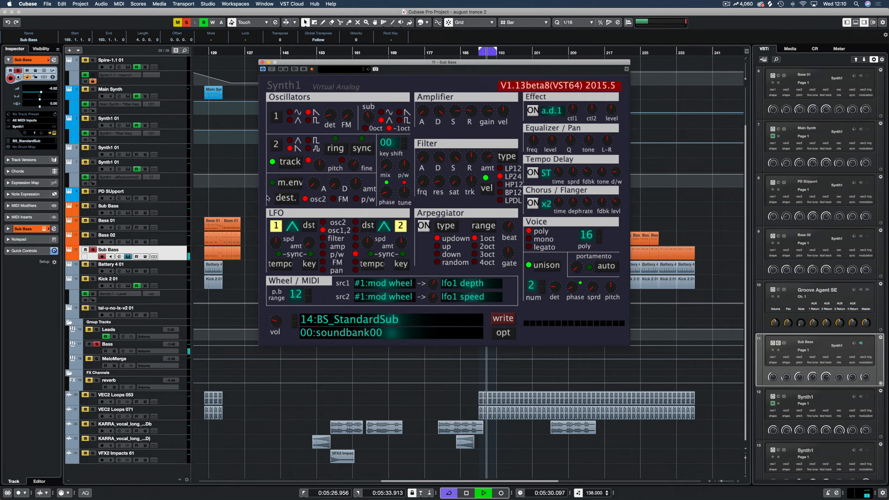
click(263, 63)
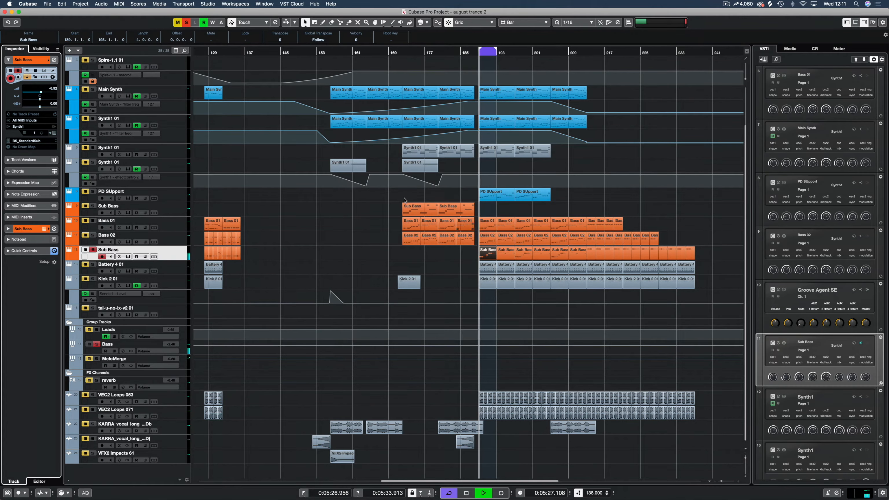
Compare the notes of the upper Sub Bass track's second clip with the lower Sub Bass clip at bar 189 in the Key Editor
click(459, 210)
double_click(458, 210)
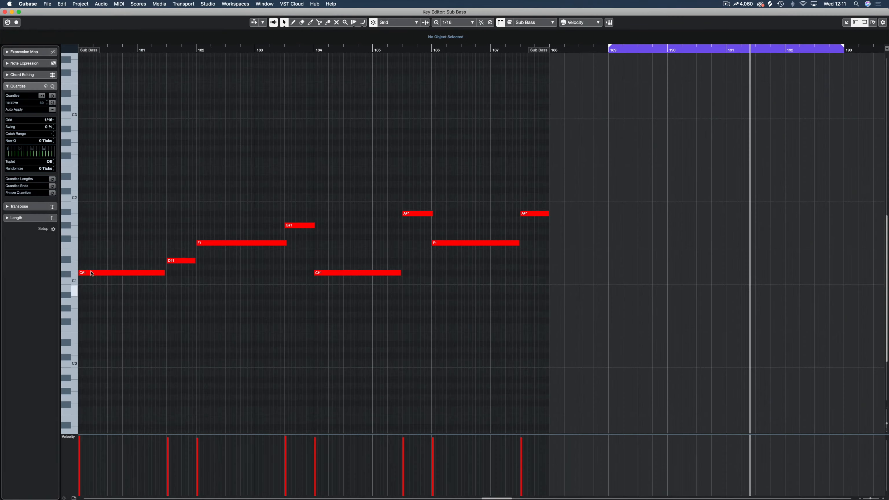
key(Return)
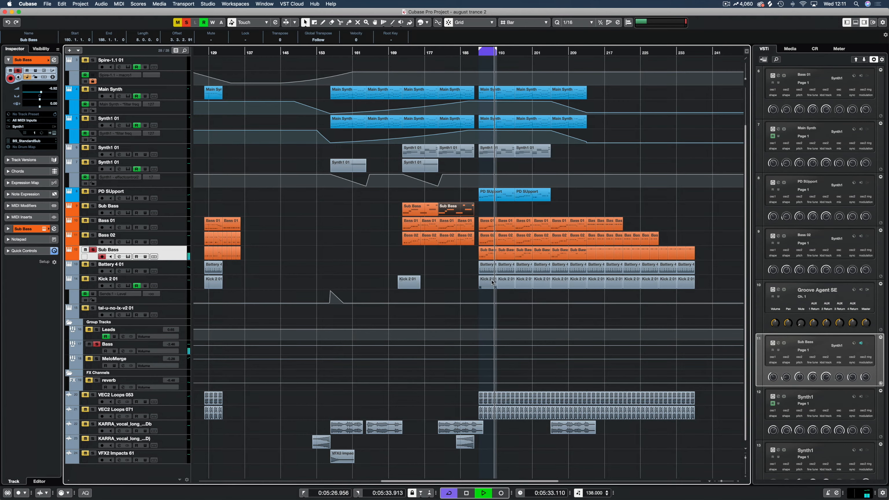
double_click(489, 252)
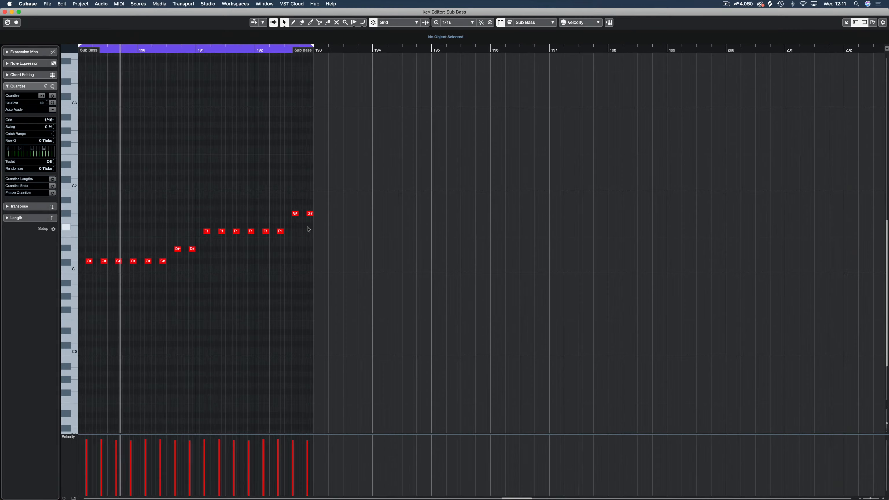
key(Return)
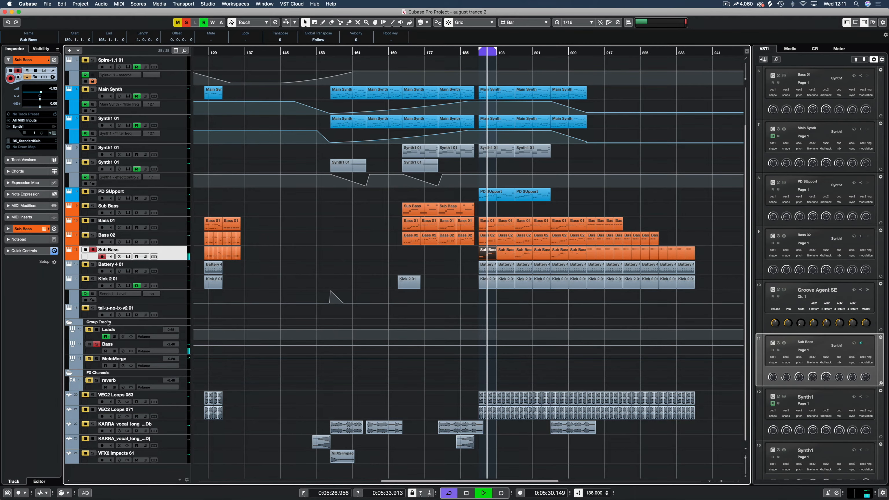
Check Sub Bass's insert slots in the MixConsole, close it, stop playback, and unsolo Sub Bass
key(F3)
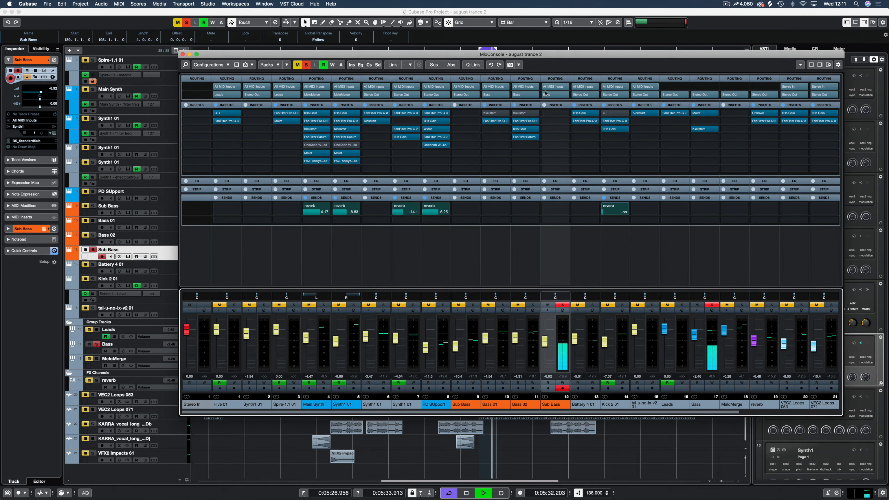
click(183, 54)
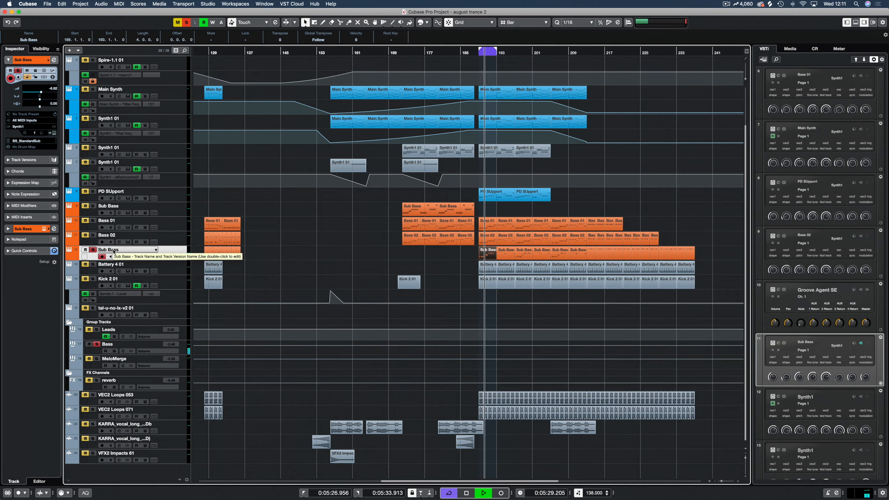
key(space)
click(93, 249)
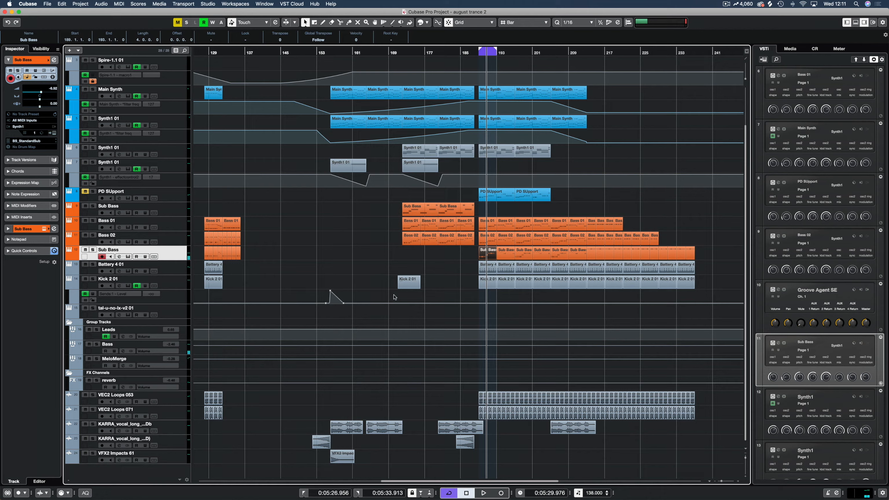
Solo PD SUpport, listen to its part in the loop, stop playback, and select the track
scroll(431, 284, up, 3)
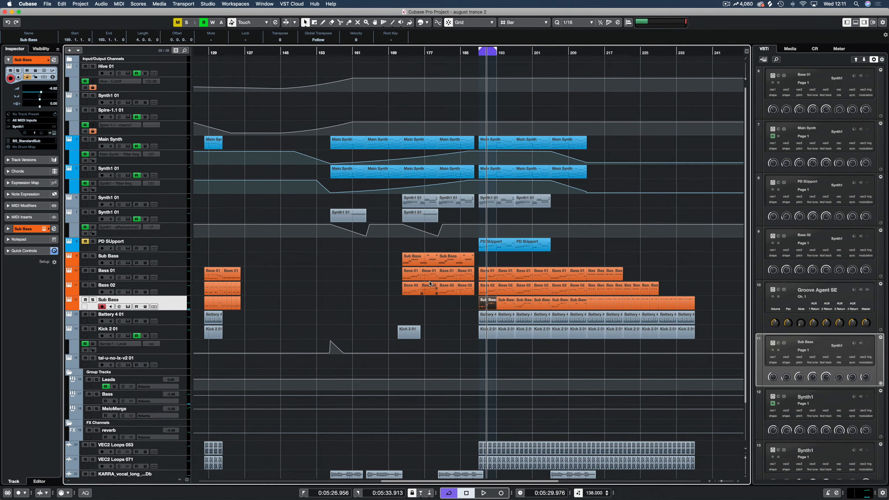
click(93, 242)
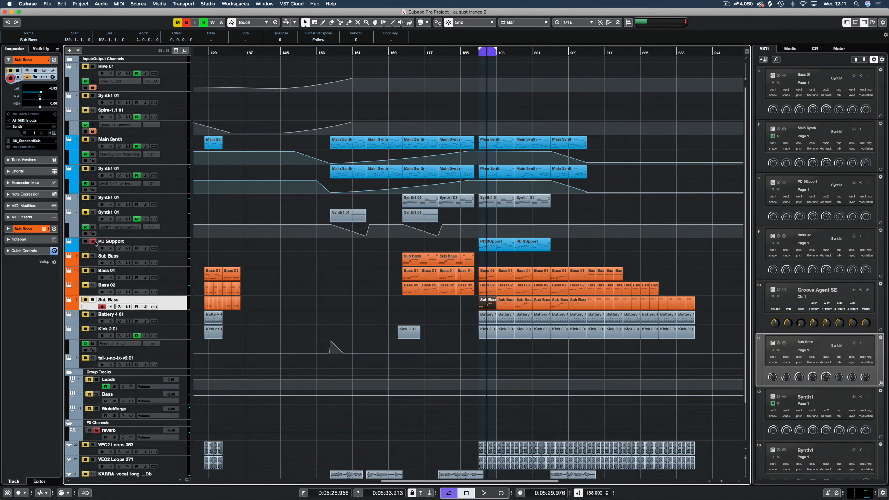
key(space)
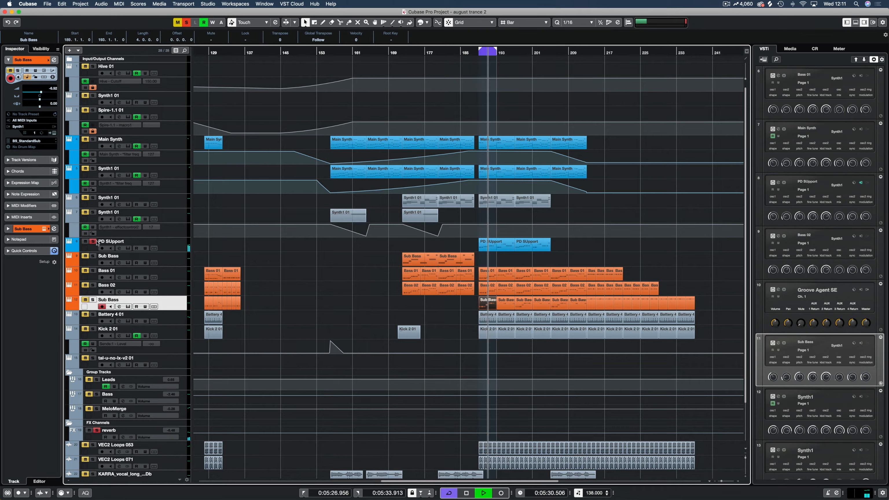
key(space)
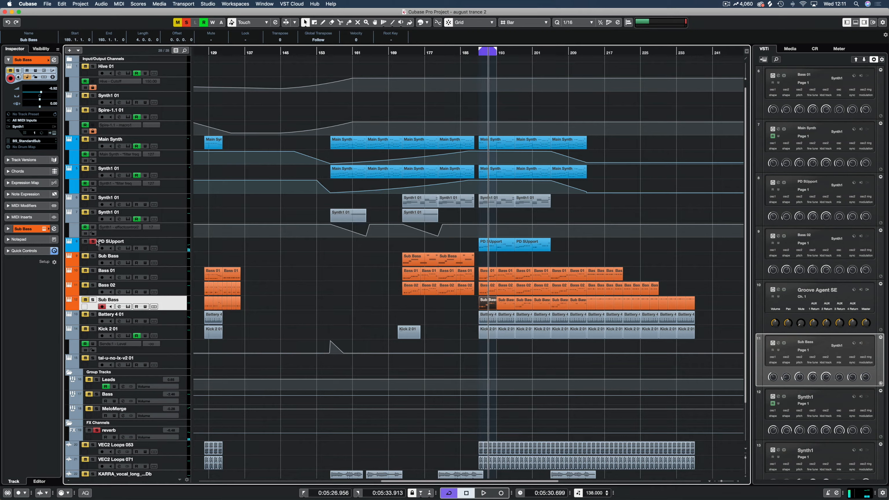
click(177, 244)
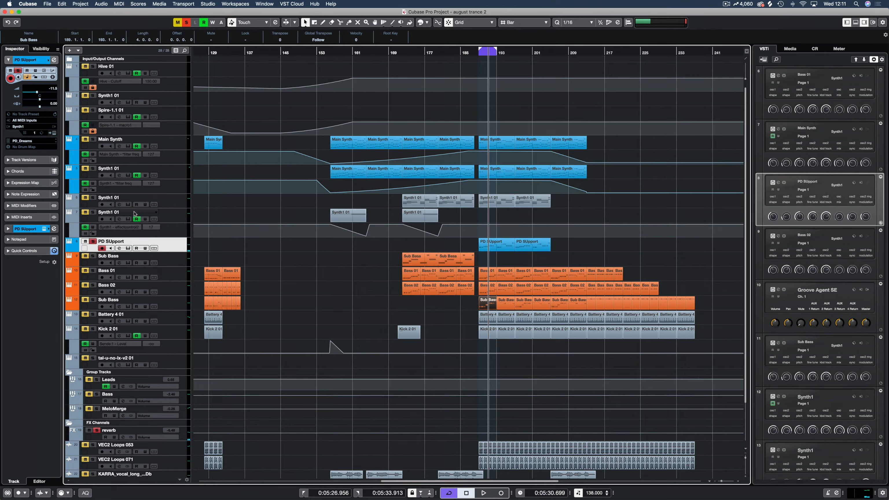
Inspect PD SUpport's FabFilter Pro-Q 3 curve from the MixConsole and close the plug-in
key(F3)
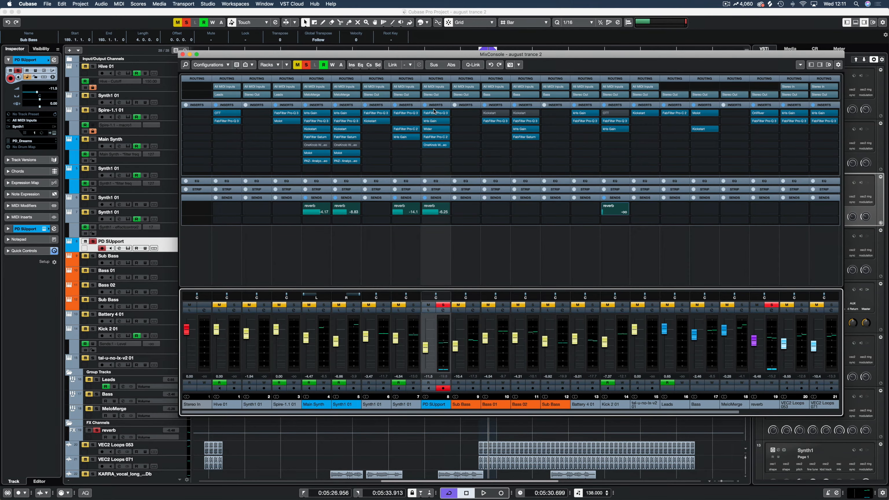
click(435, 112)
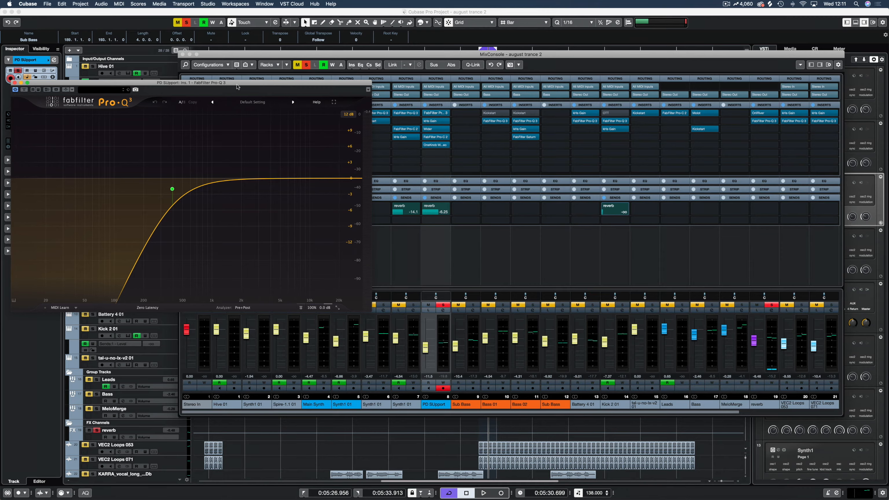
drag(236, 85, 687, 115)
click(464, 114)
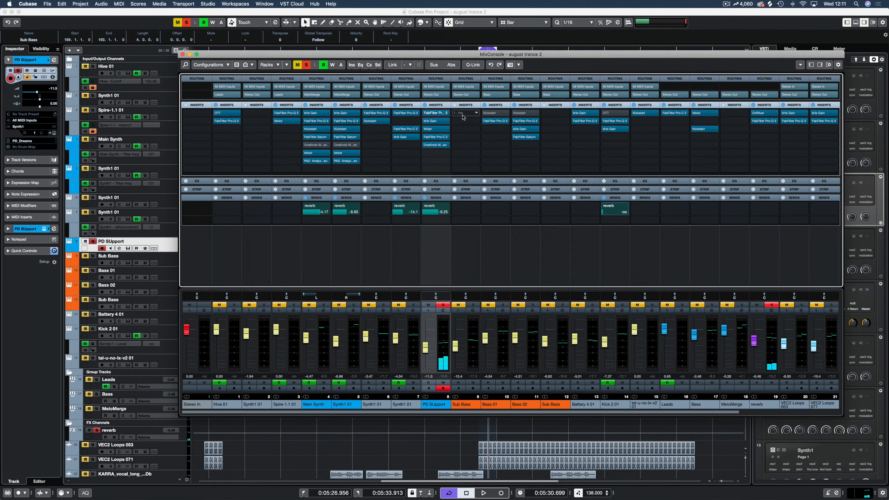
Compare PD SUpport with its Wider insert bypassed and active, and close the plug-in
click(439, 129)
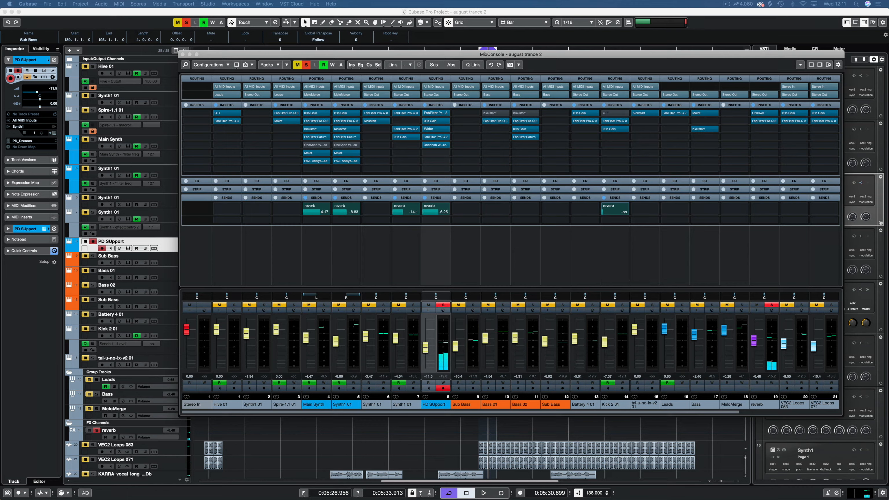
drag(621, 102, 720, 167)
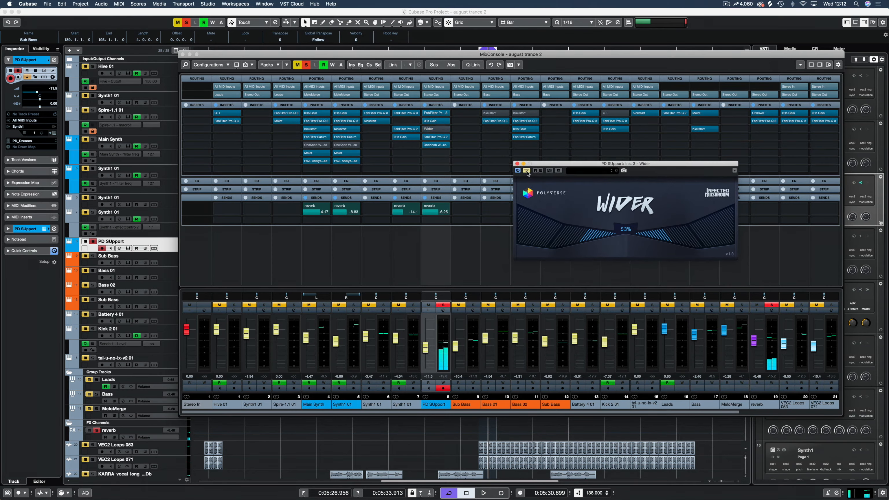
click(517, 164)
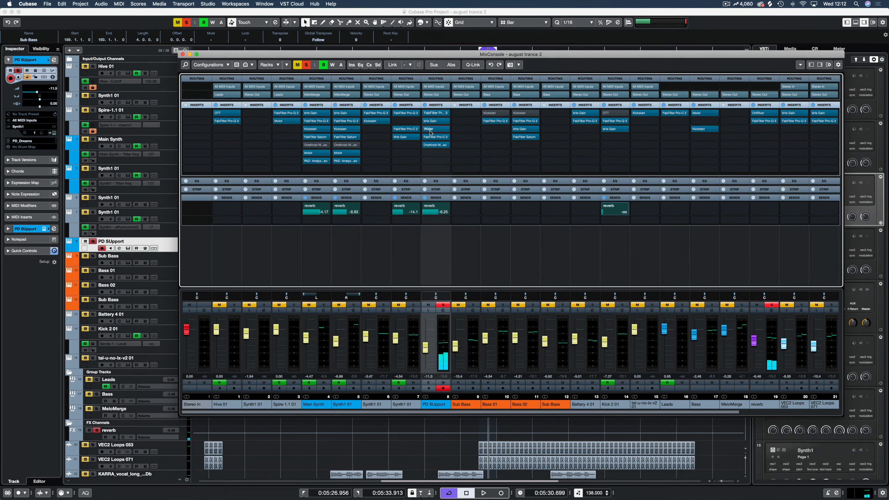
Check which Guitar preset PD SUpport's FabFilter Pro-C 2 uses, leave it unchanged, and close the plug-in
click(435, 138)
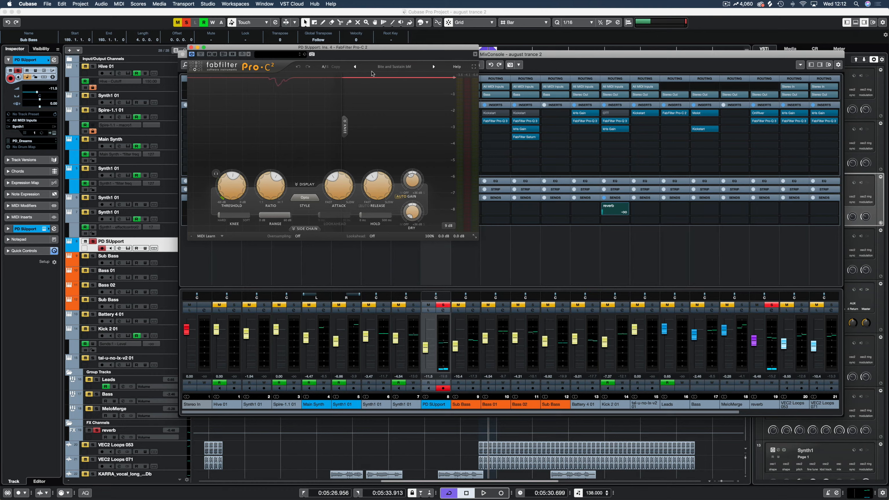
click(387, 69)
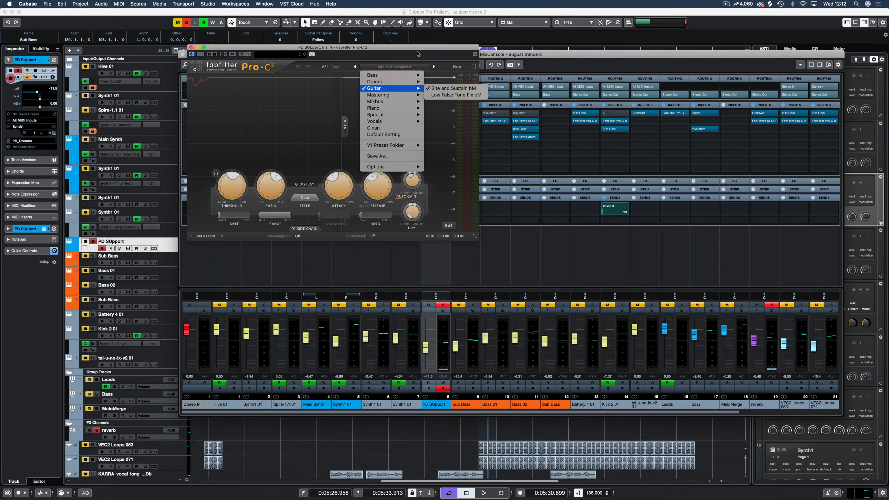
click(416, 52)
click(190, 48)
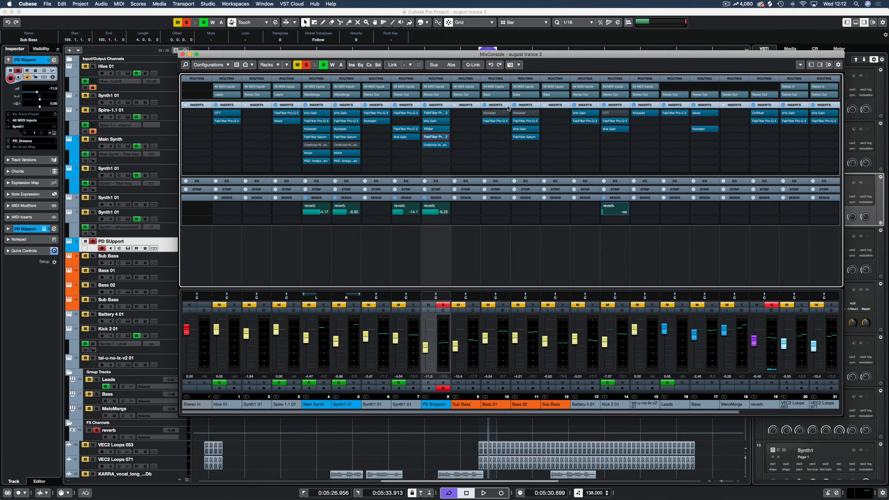
Compare PD SUpport with its OneKnob Wetter insert bypassed and active, and close the plug-in
click(434, 144)
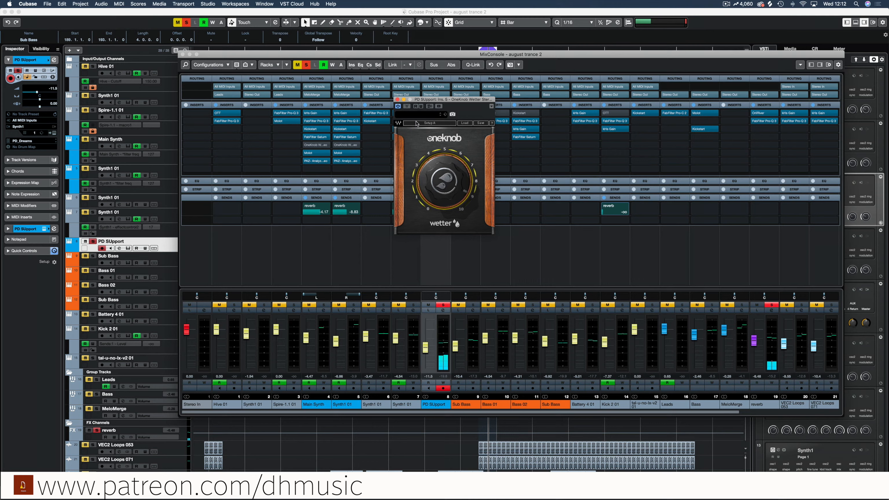
click(407, 106)
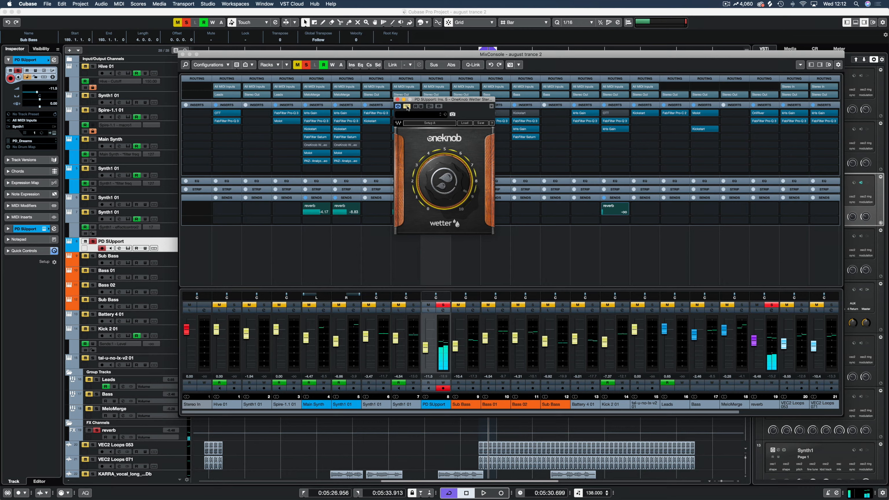
click(406, 107)
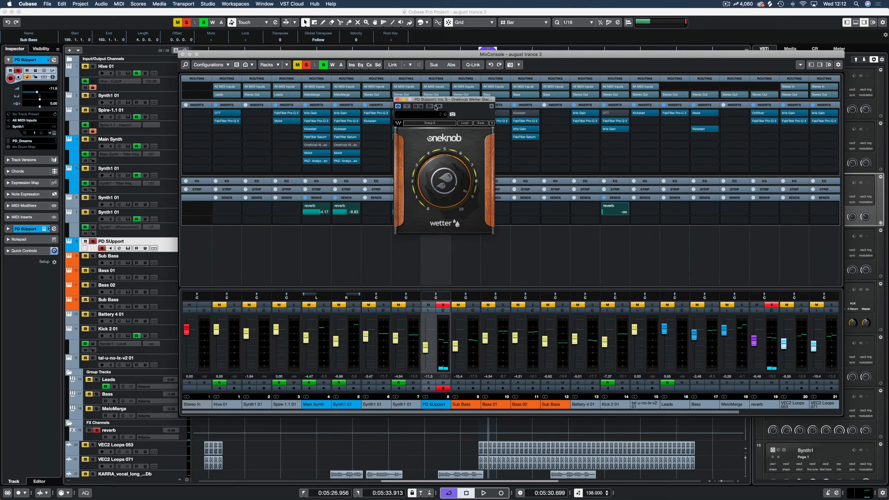
mouse_move(448, 177)
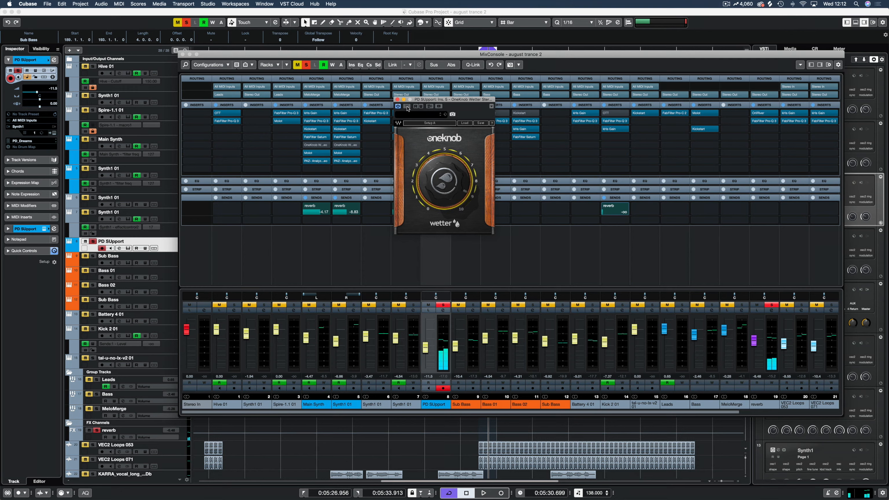
click(398, 100)
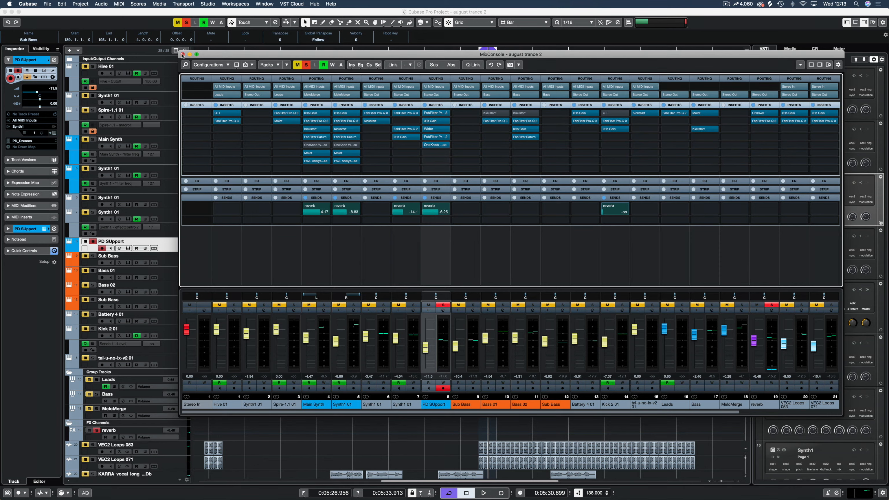
Close the MixConsole, unsolo PD SUpport, and mute the track
click(182, 55)
click(93, 241)
click(85, 242)
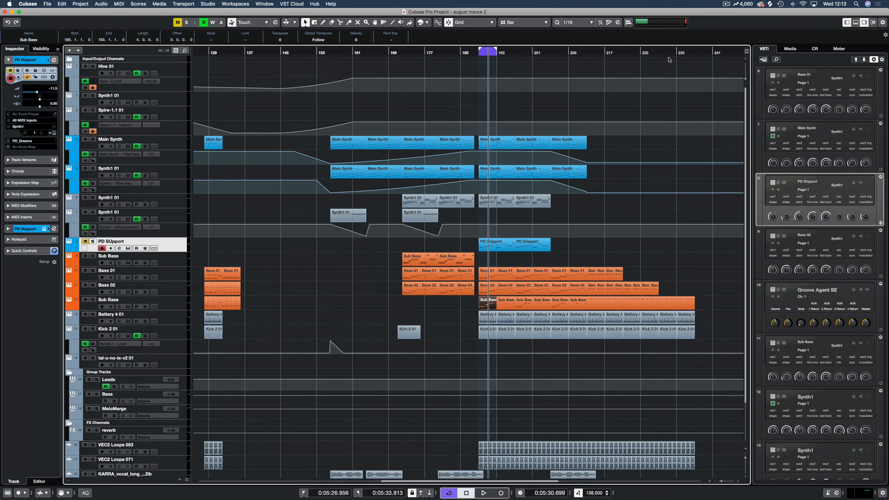
Deselect all events and place the playhead slightly before the VFX2 Impacts clip and the long row of Main Synth clips
click(513, 108)
click(330, 52)
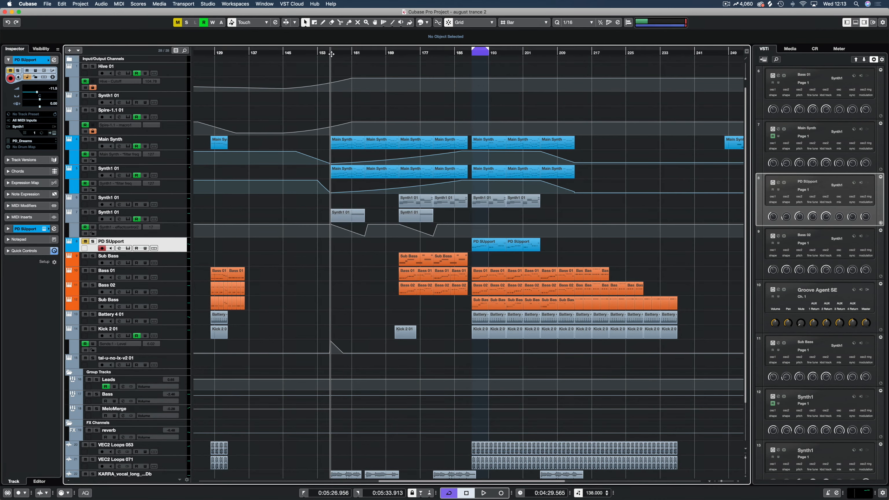
scroll(343, 138, down, 3)
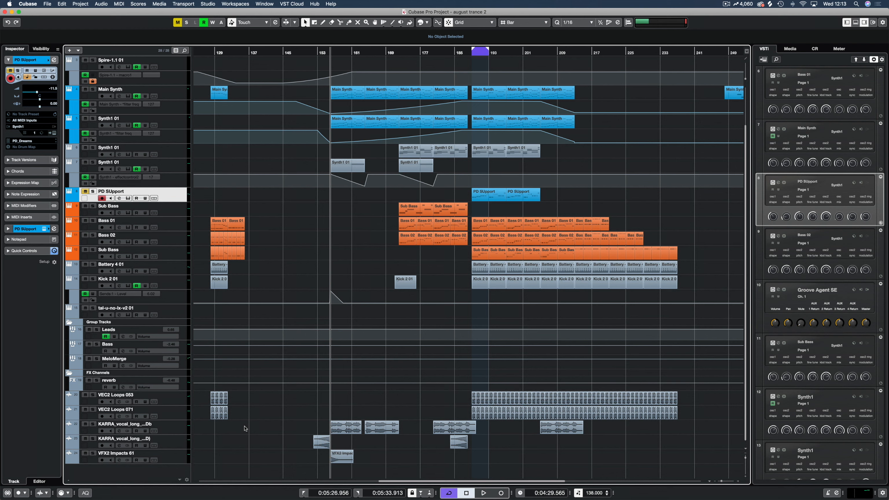
click(322, 53)
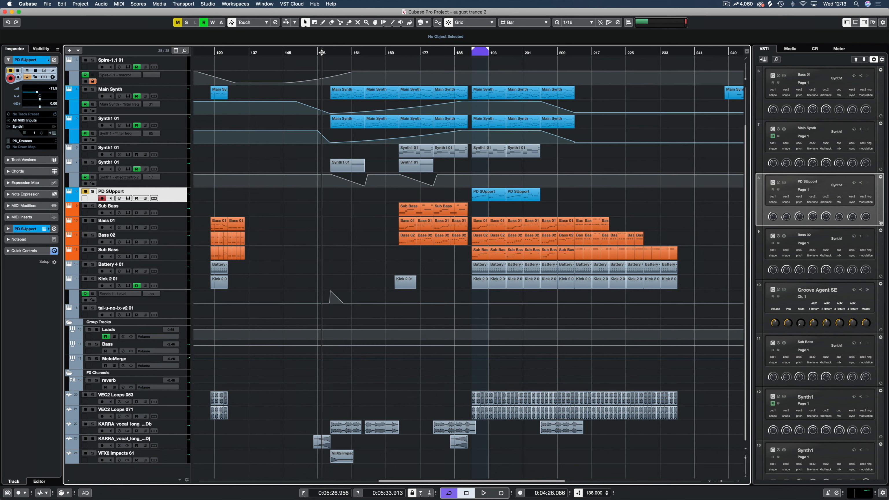